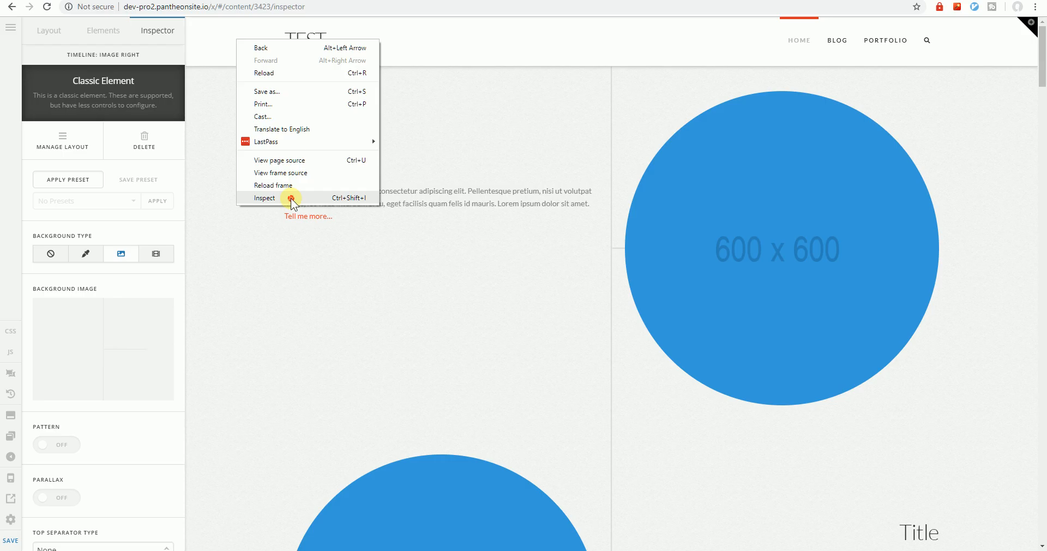
# Copy the first .x-navbar rule from the inspected header's styles into the page's content CSS
pyautogui.moveTo(578, 165); pyautogui.dragTo(575, 150)
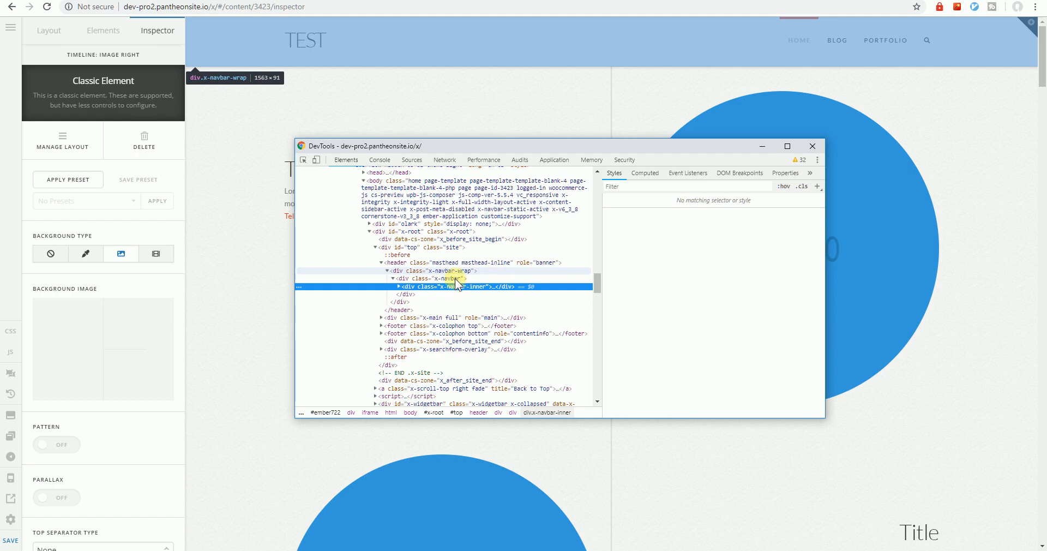
pyautogui.click(440, 278)
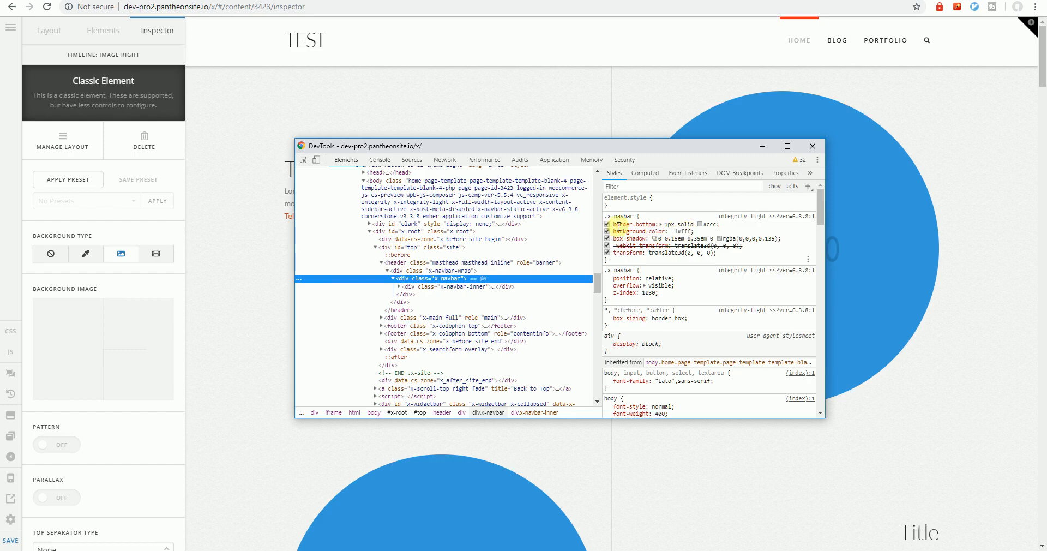
pyautogui.moveTo(613, 260); pyautogui.dragTo(605, 218)
pyautogui.hotkey('ctrl', 'c')
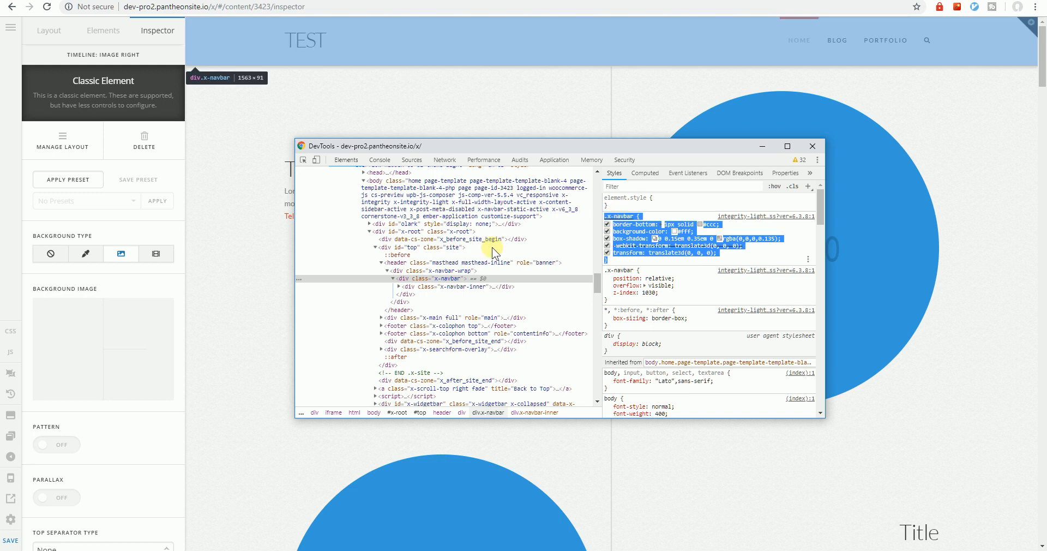
pyautogui.click(10, 332)
pyautogui.click(88, 253)
pyautogui.hotkey('ctrl', 'v')
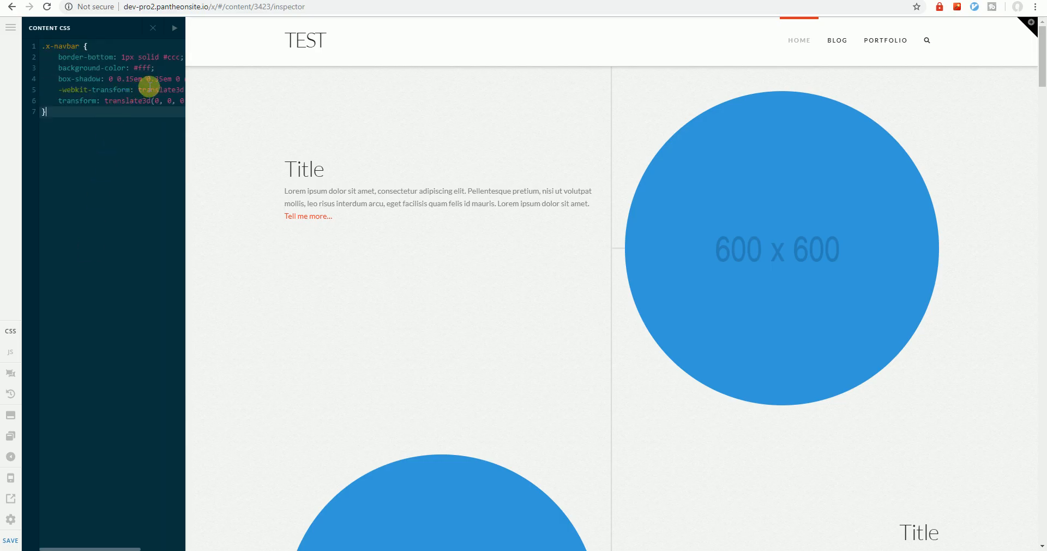
# Enlarge the content CSS editor and delete the -webkit-transform and transform declarations from the .x-navbar rule
pyautogui.click(175, 28)
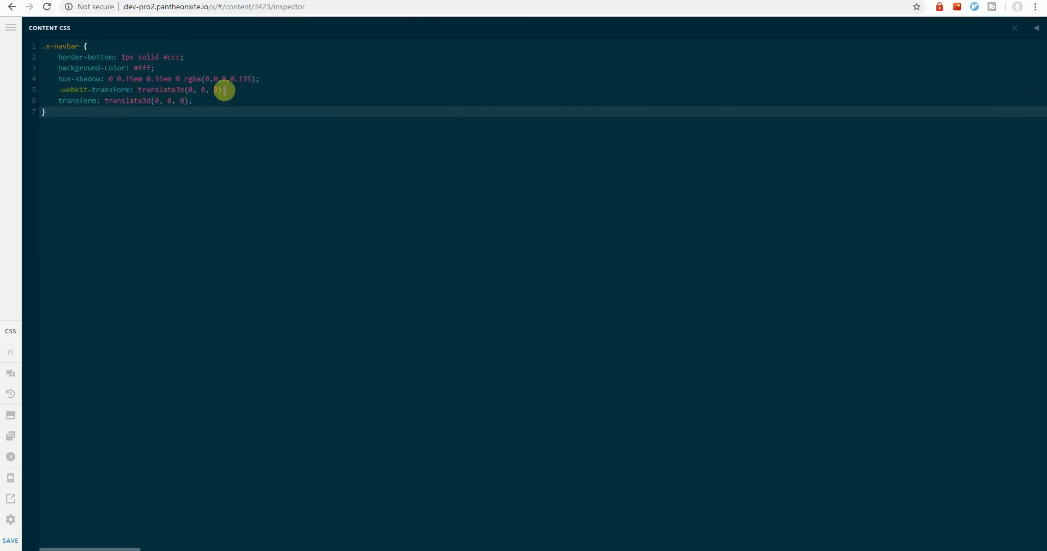
pyautogui.moveTo(266, 78); pyautogui.dragTo(263, 104)
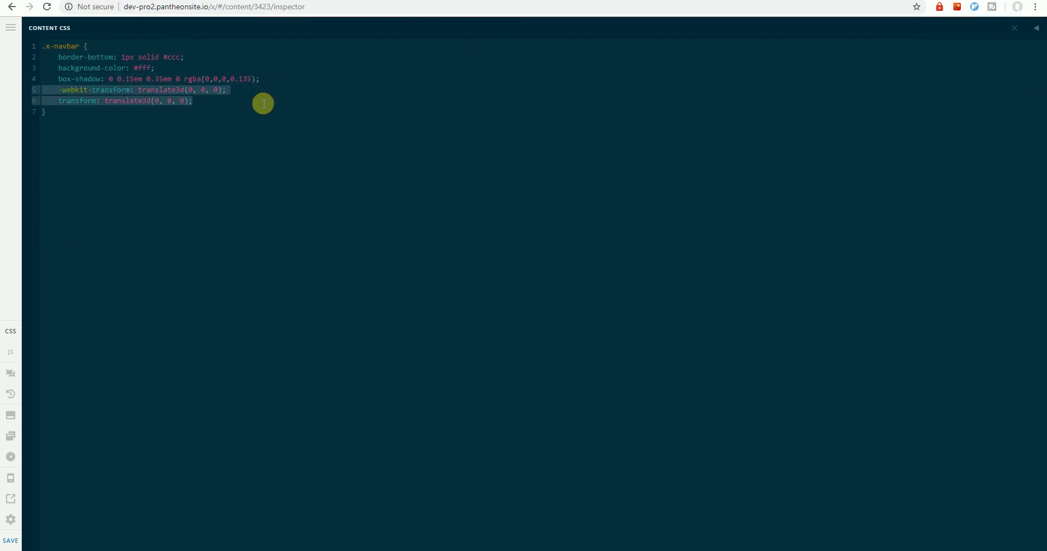
pyautogui.press('BackSpace')
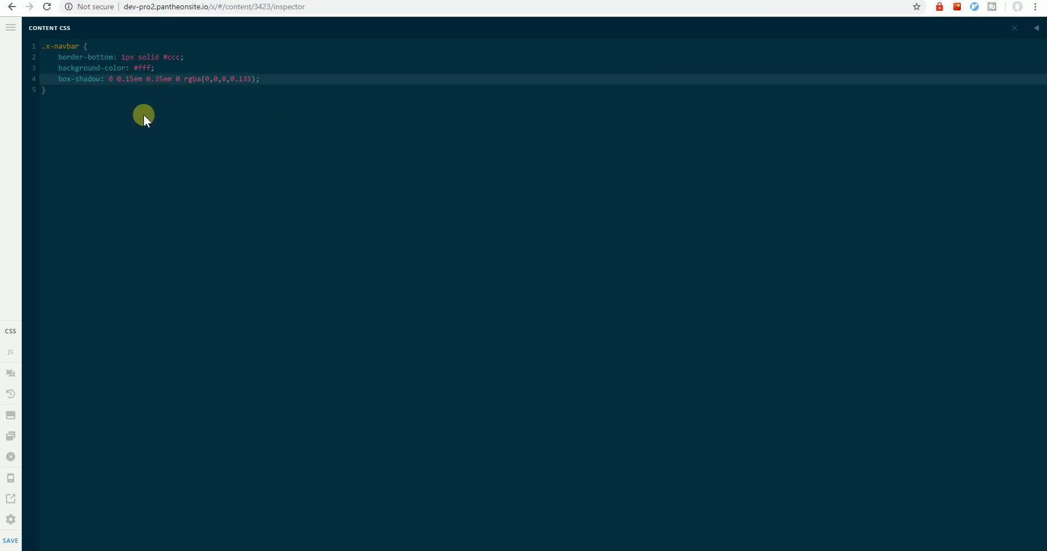
# Set the .x-navbar rule's border-bottom to 0, background-color to transparent and box-shadow to none, and close the CSS editor
pyautogui.click(121, 57)
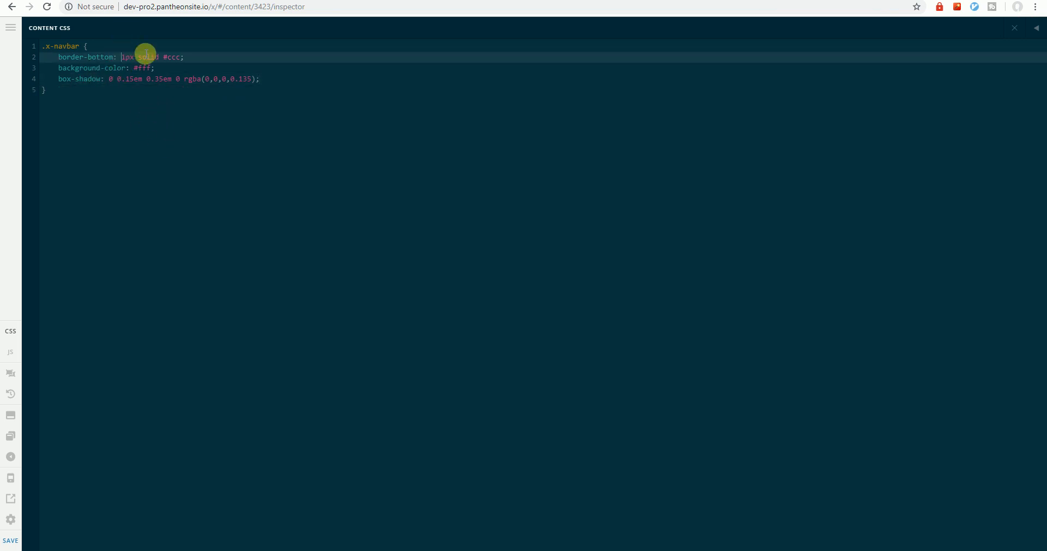
pyautogui.keyDown('shift'); pyautogui.click(181, 57); pyautogui.keyUp('shift')
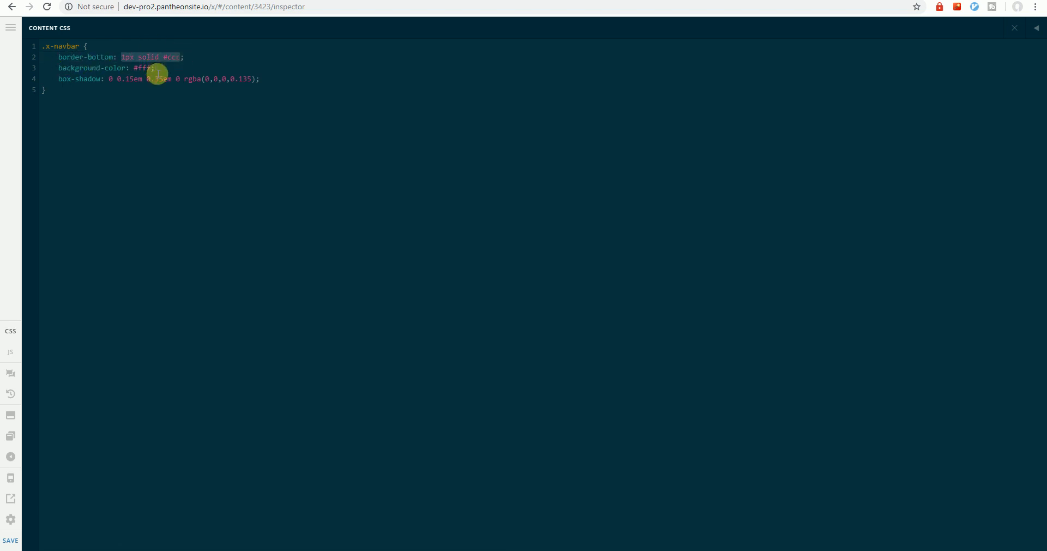
pyautogui.write('0')
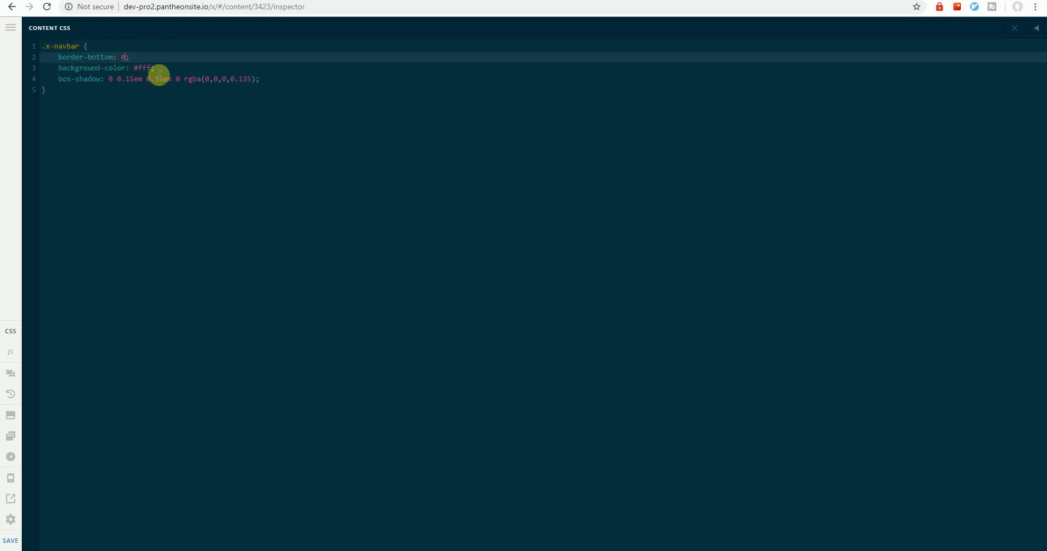
pyautogui.doubleClick(143, 67)
pyautogui.press('BackSpace')
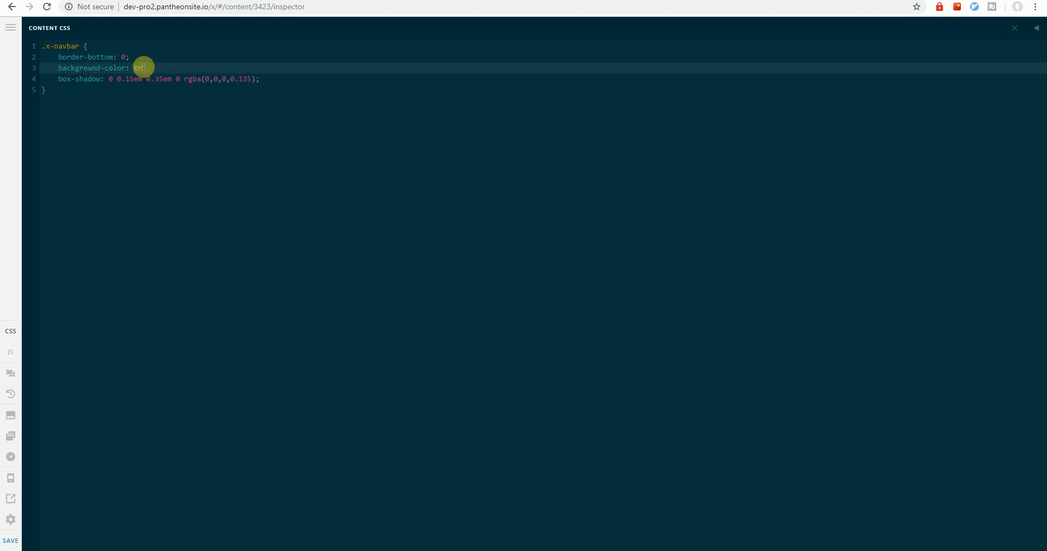
pyautogui.write('transparent')
pyautogui.moveTo(108, 78); pyautogui.dragTo(257, 78)
pyautogui.write('none;')
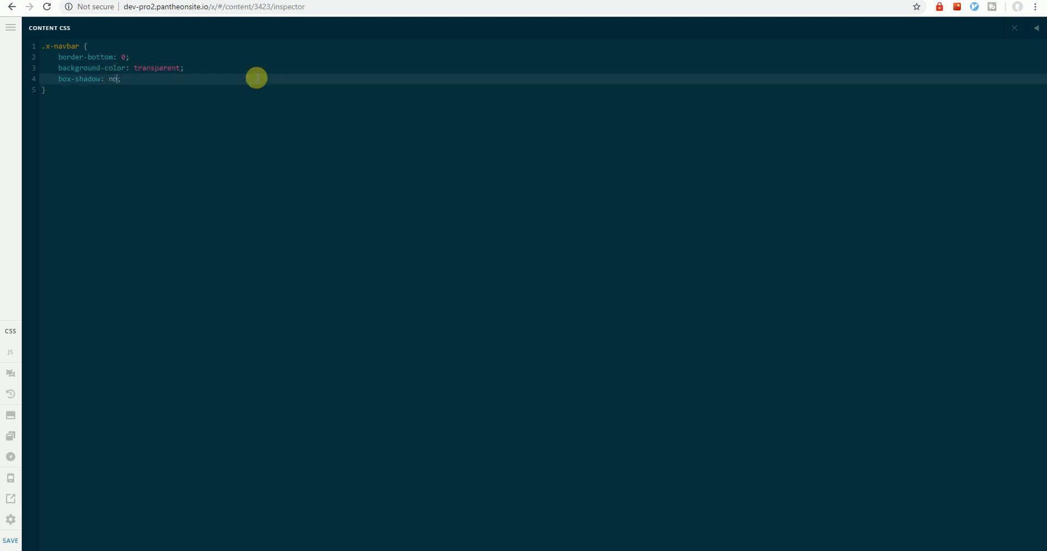
pyautogui.click(1014, 28)
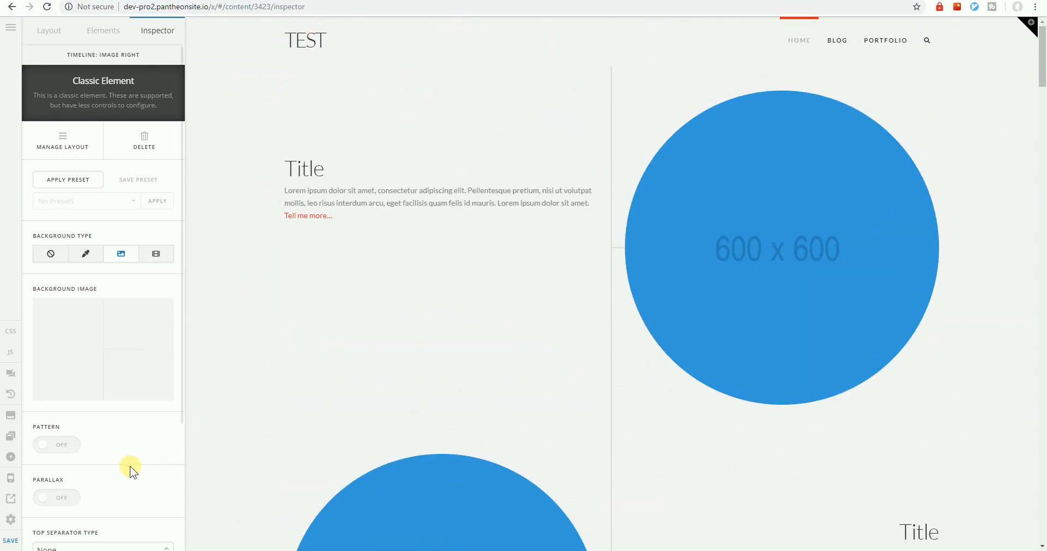
# Switch to the premium-conciergerie.com page and examine how its header sits over the hero background
pyautogui.click(13, 520)
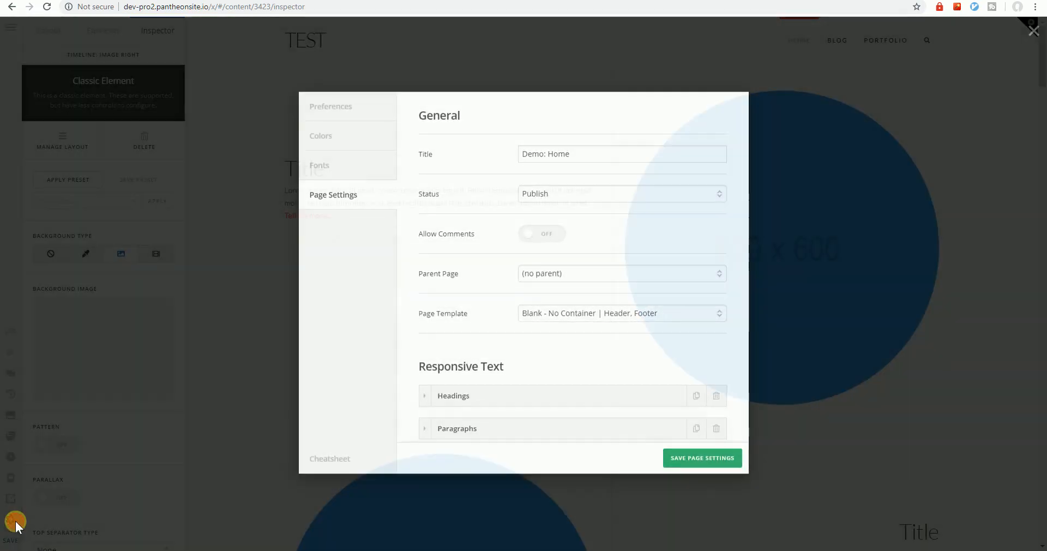
pyautogui.click(16, 522)
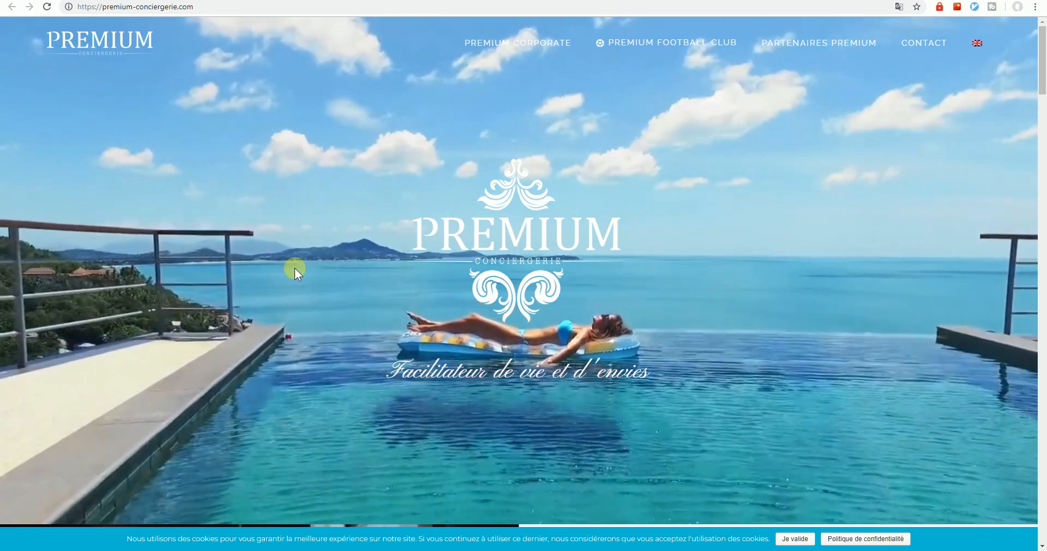
pyautogui.scroll(-3, 295, 268)
pyautogui.scroll(3, 306, 194)
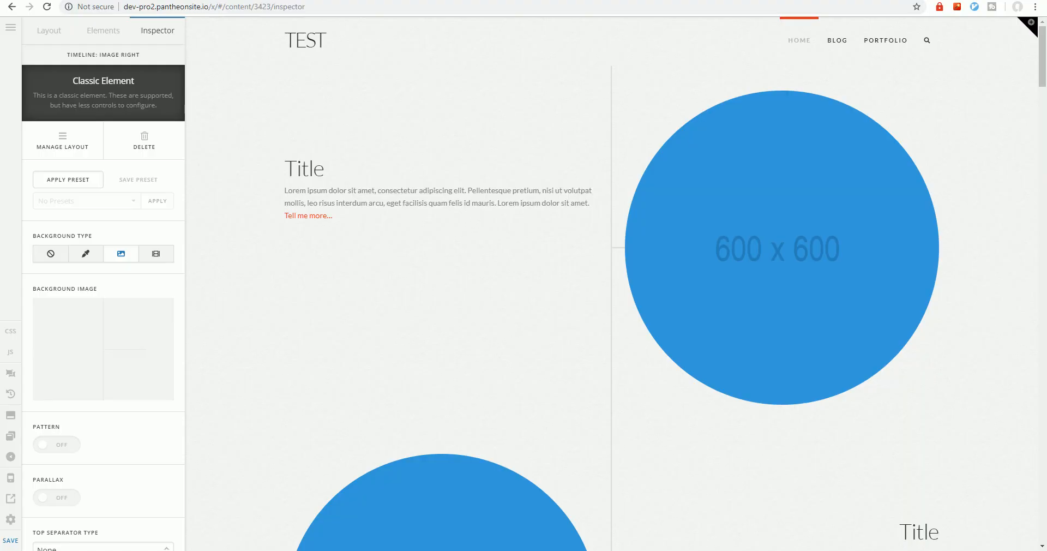
# In the page settings, set the slider below the masthead to "Revolution Slider: Gym Home" and save the settings
pyautogui.click(10, 521)
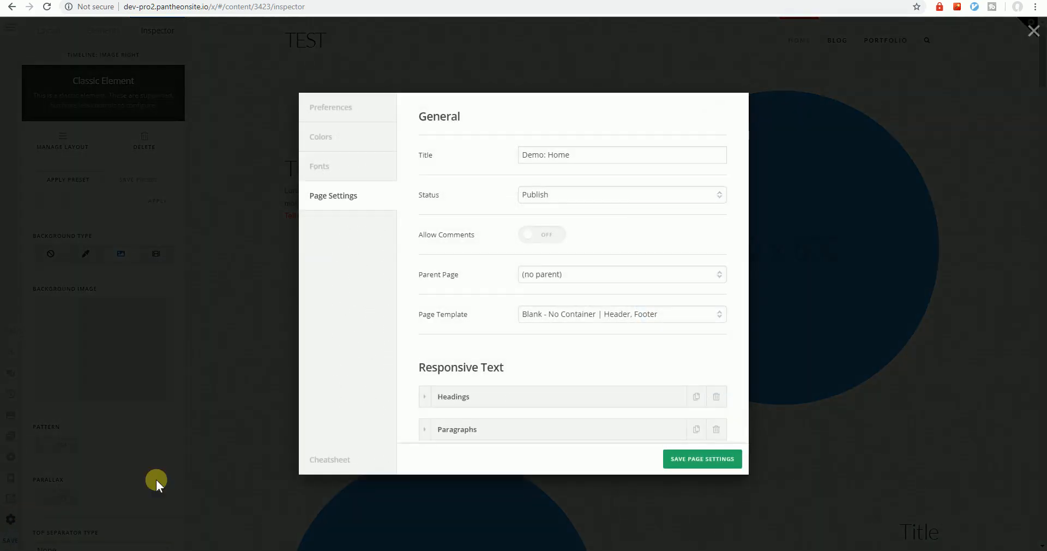
pyautogui.scroll(-10, 450, 381)
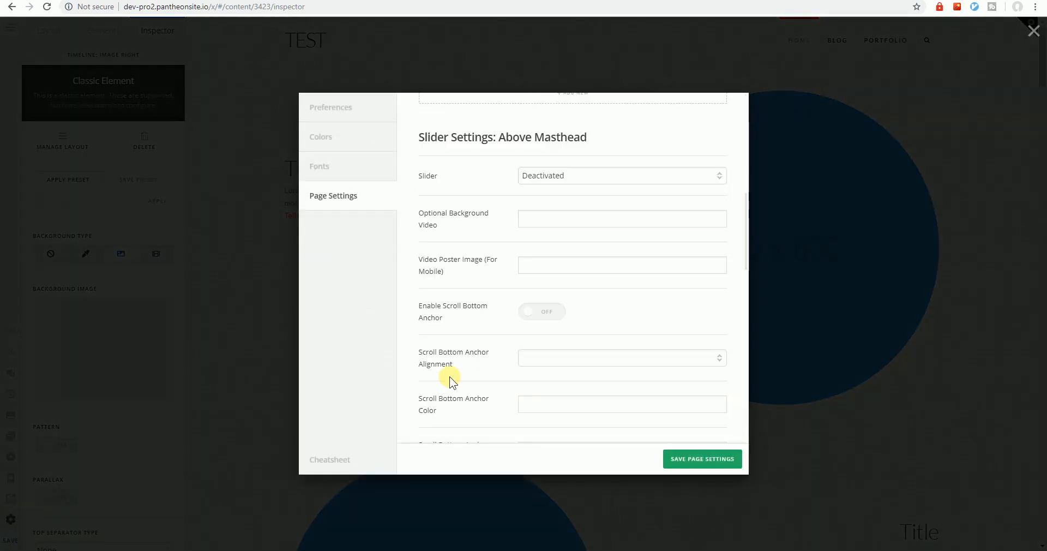
pyautogui.scroll(-8, 451, 380)
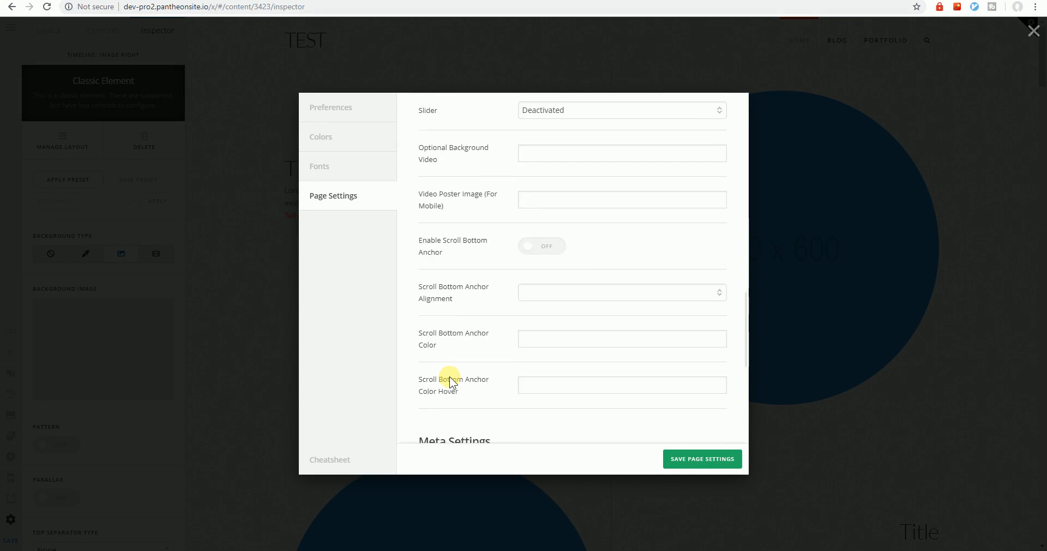
pyautogui.scroll(5, 451, 380)
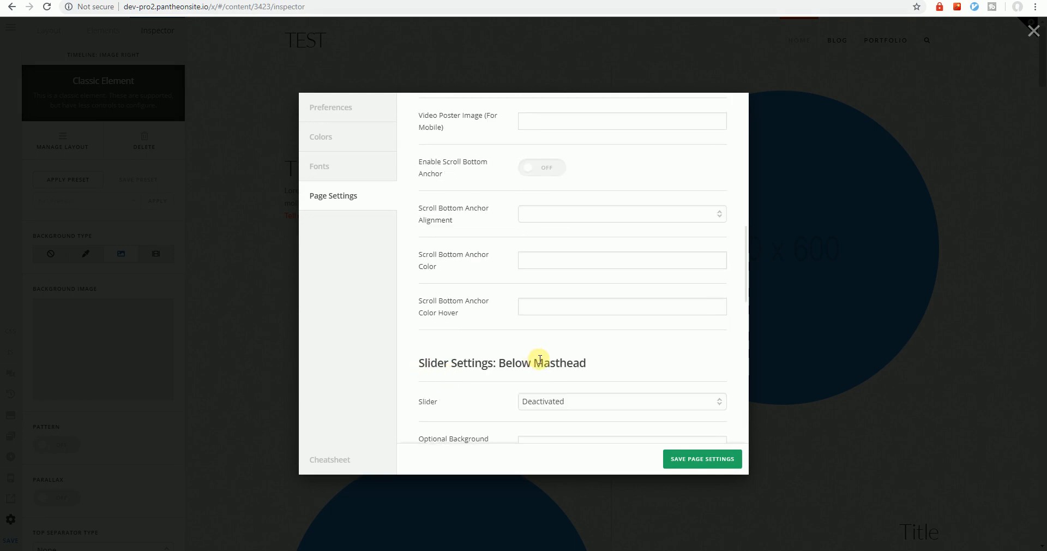
pyautogui.click(547, 403)
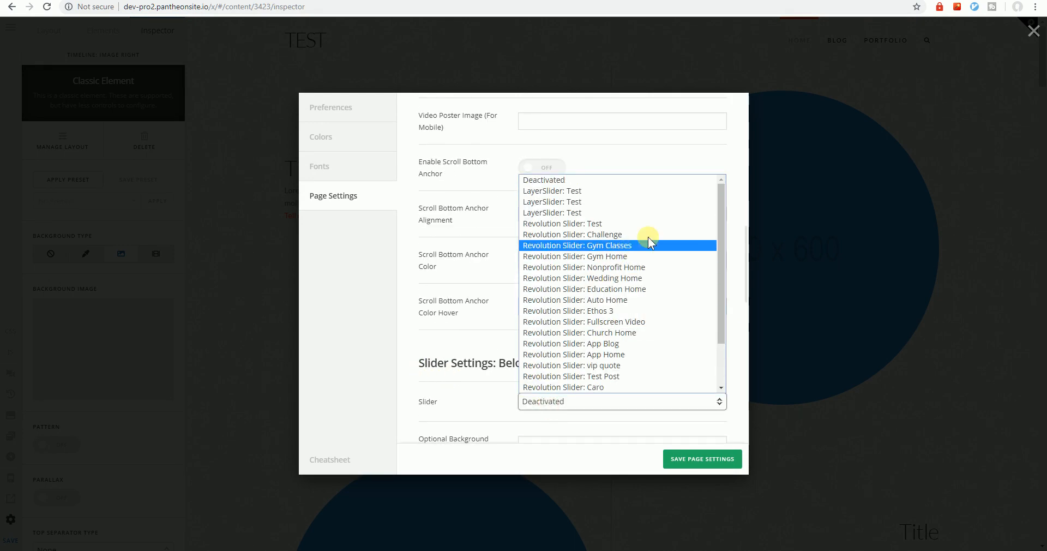
pyautogui.click(655, 256)
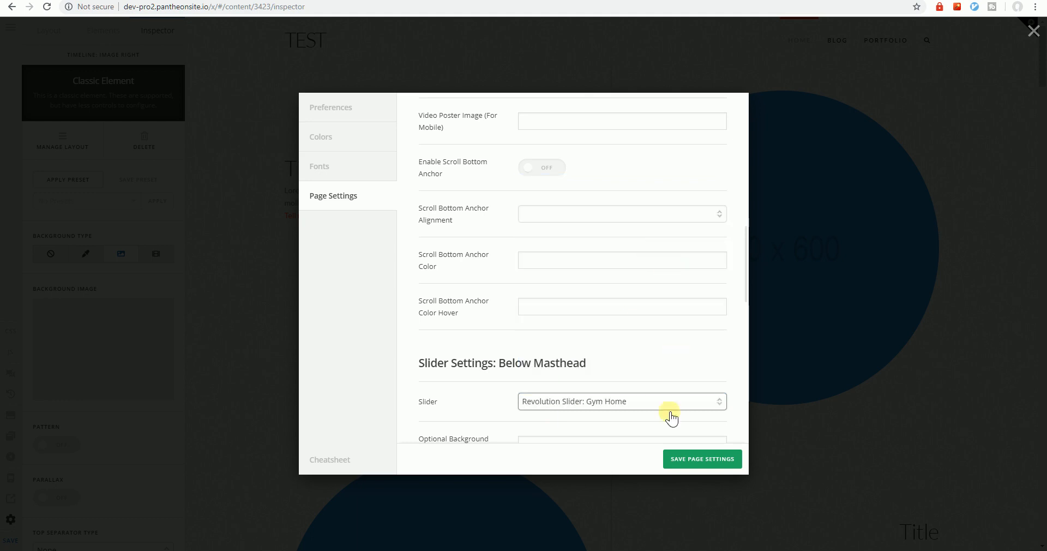
pyautogui.click(681, 459)
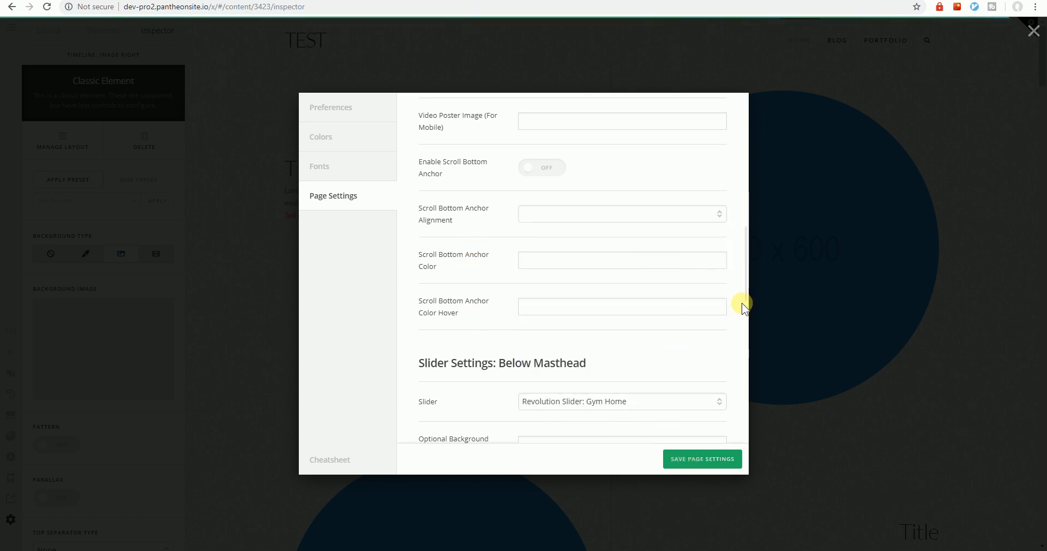
pyautogui.click(277, 279)
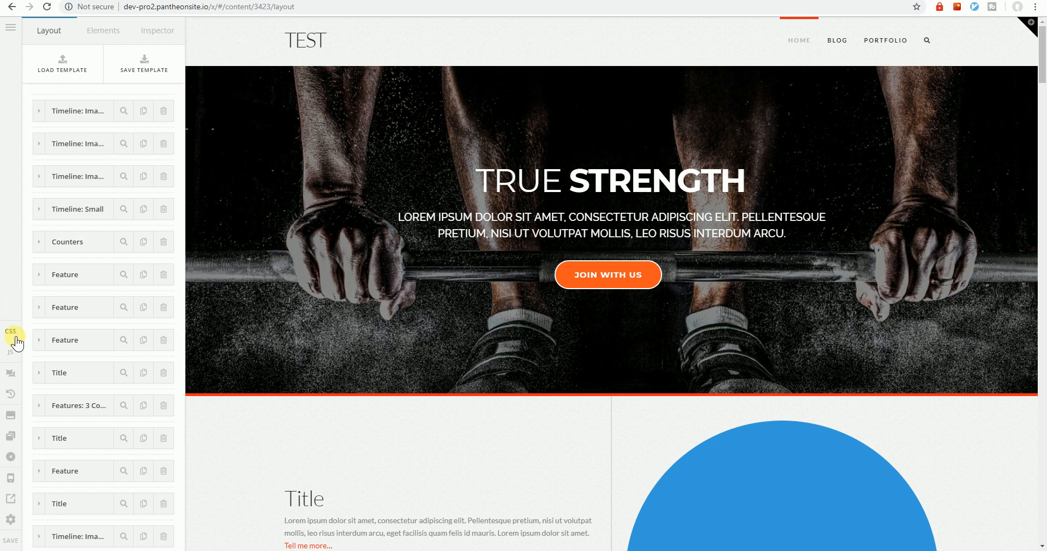
# Inspect the site header and show the style rules of its x-navbar element
pyautogui.rightClick(229, 60)
pyautogui.click(255, 225)
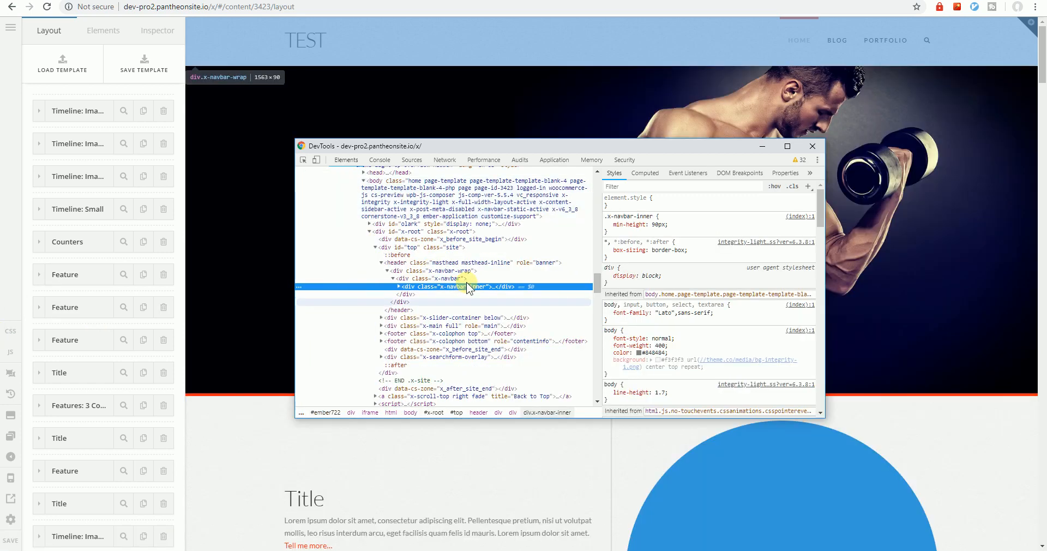
pyautogui.click(467, 284)
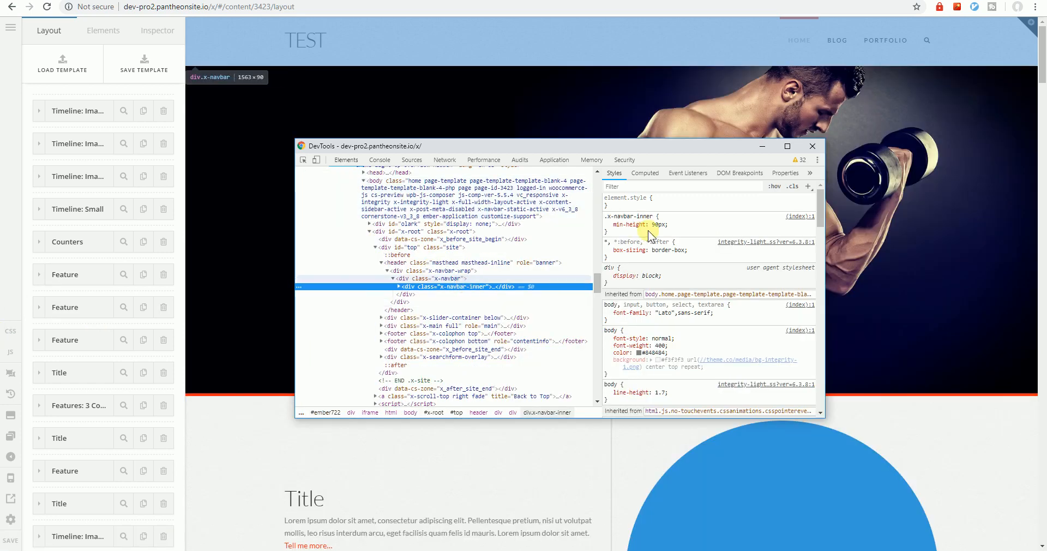
pyautogui.click(481, 279)
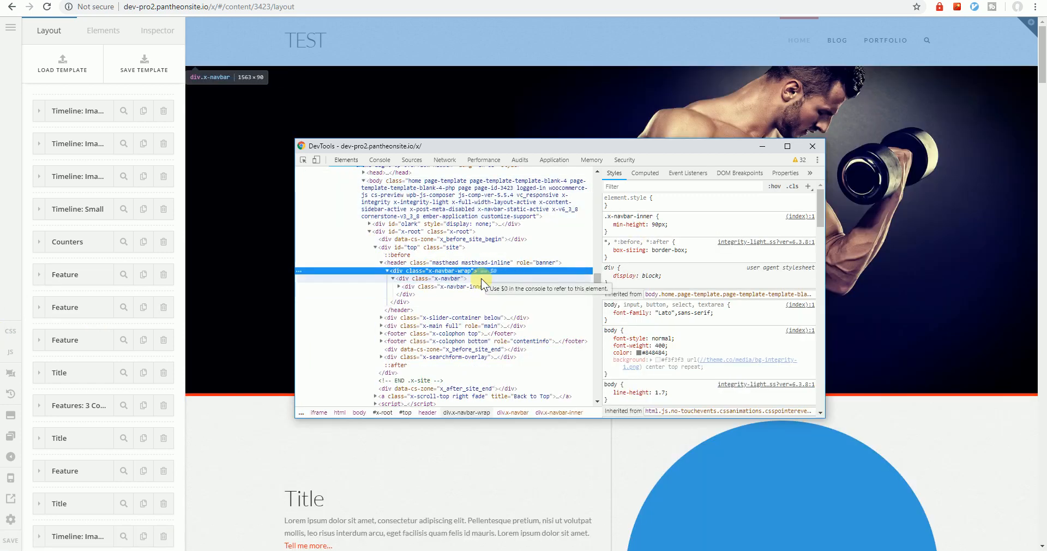
pyautogui.click(661, 234)
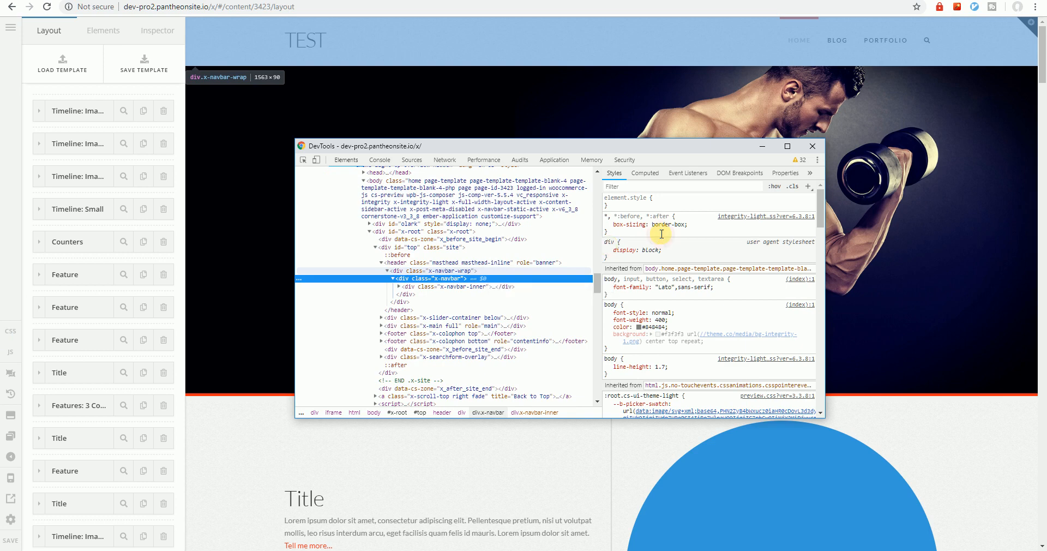
# Add margin-bottom: -90px to the inspected .x-navbar rule
pyautogui.click(673, 242)
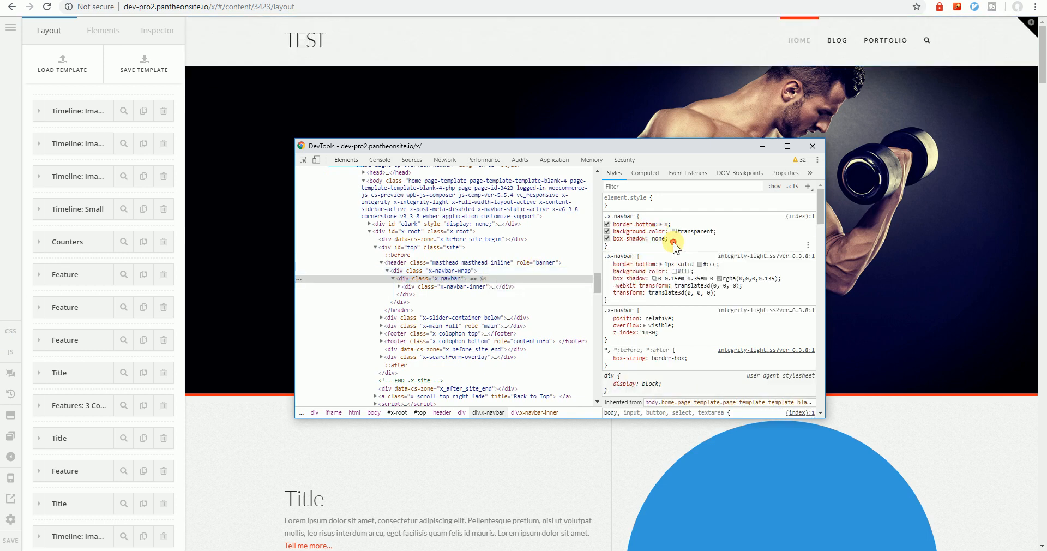
pyautogui.click(673, 241)
pyautogui.write('margin')
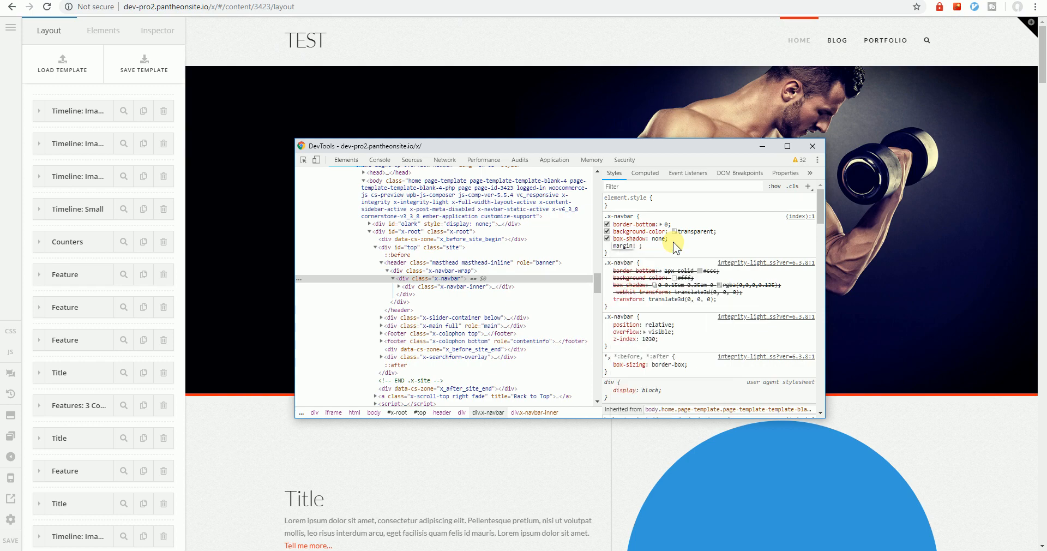
pyautogui.write('-bottom')
pyautogui.press('Tab')
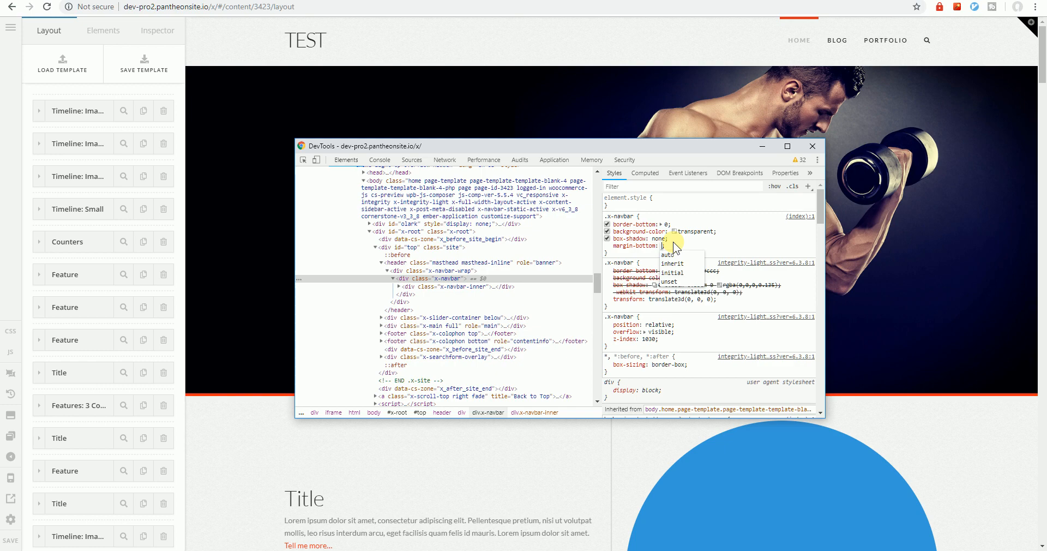
pyautogui.write('-90')
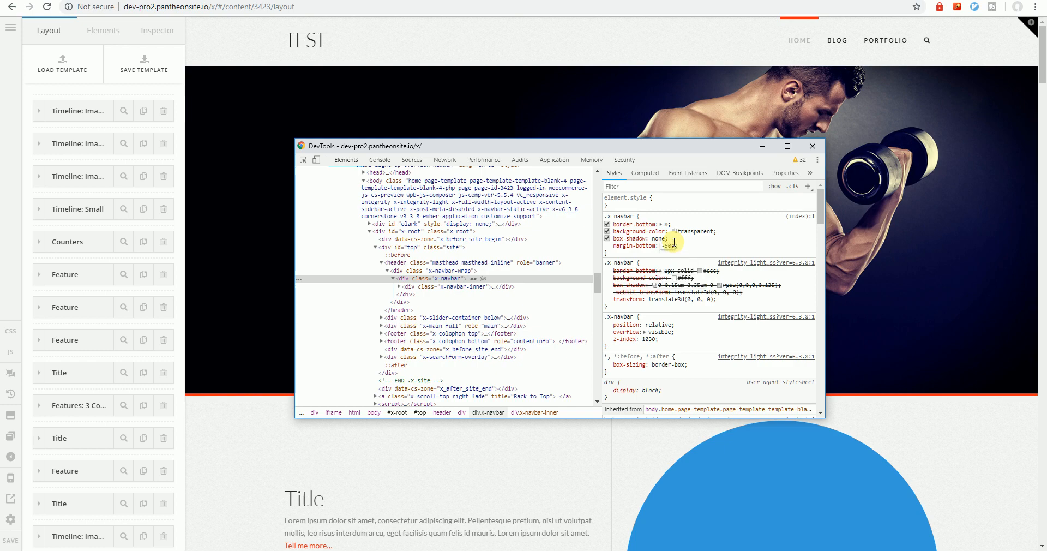
pyautogui.write('90pz')
pyautogui.press('BackSpace')
pyautogui.write('x;')
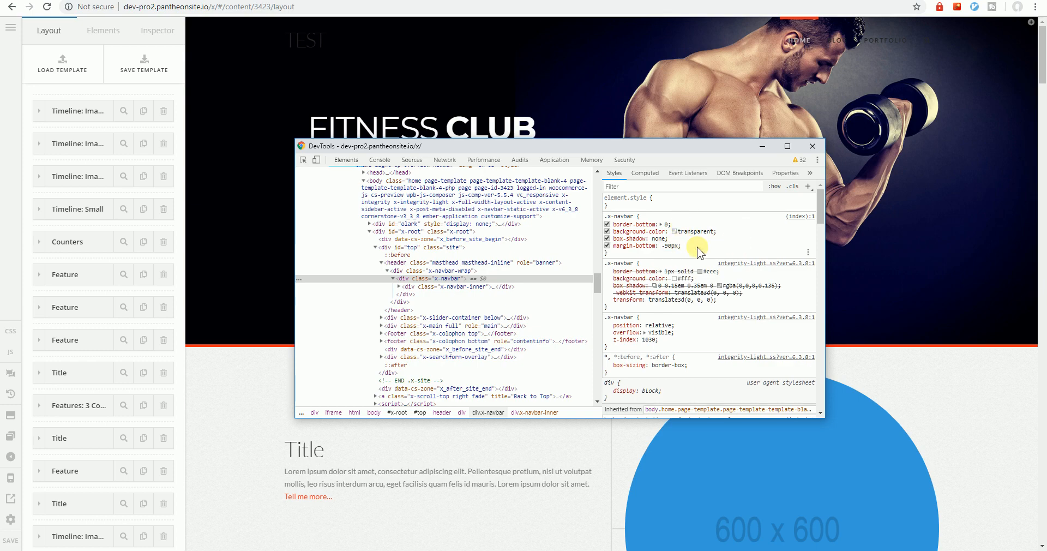
# Copy the margin-bottom: -90px declaration into the .x-navbar rule of the content CSS and even out the rule's indentation
pyautogui.moveTo(687, 246); pyautogui.dragTo(626, 249)
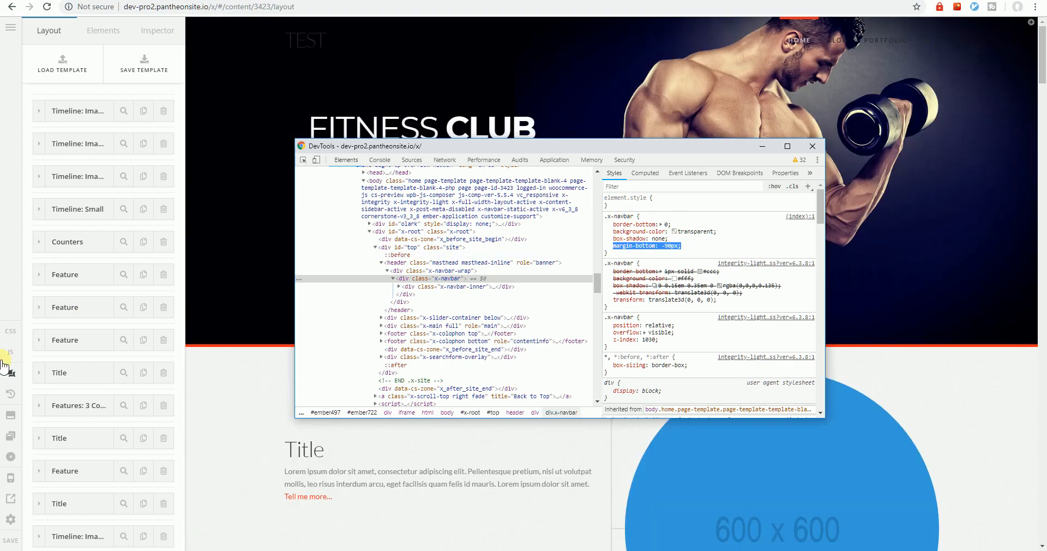
pyautogui.click(9, 333)
pyautogui.click(148, 77)
pyautogui.press('Return')
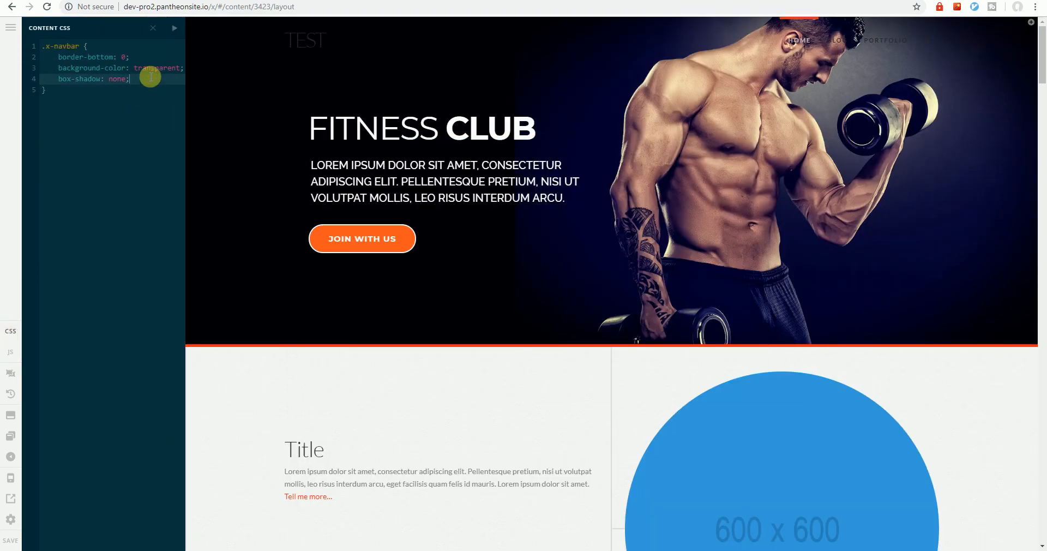
pyautogui.write('margin-bottom: -90px;')
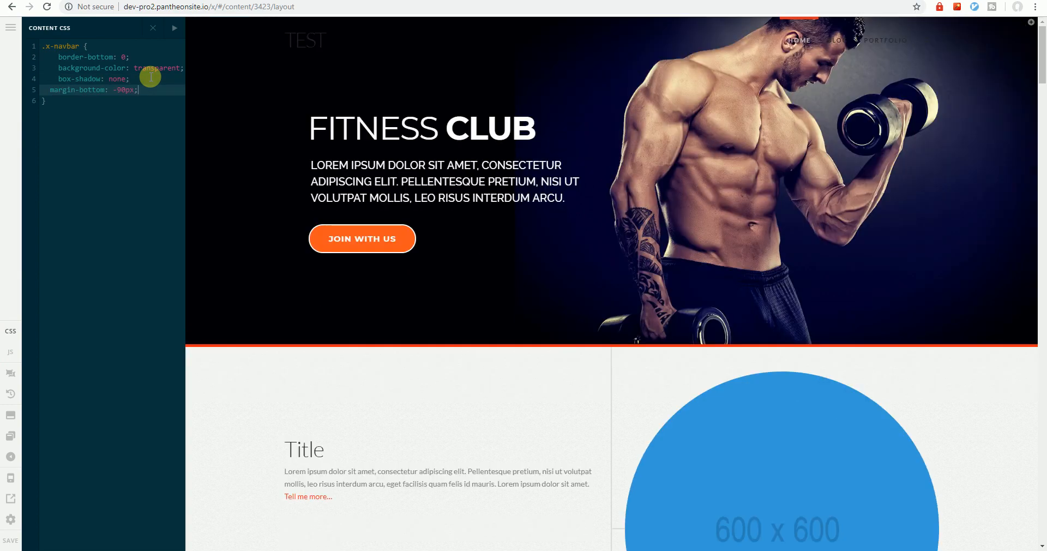
pyautogui.moveTo(151, 76); pyautogui.dragTo(15, 56)
pyautogui.hotkey('shift', 'Tab')
pyautogui.click(118, 133)
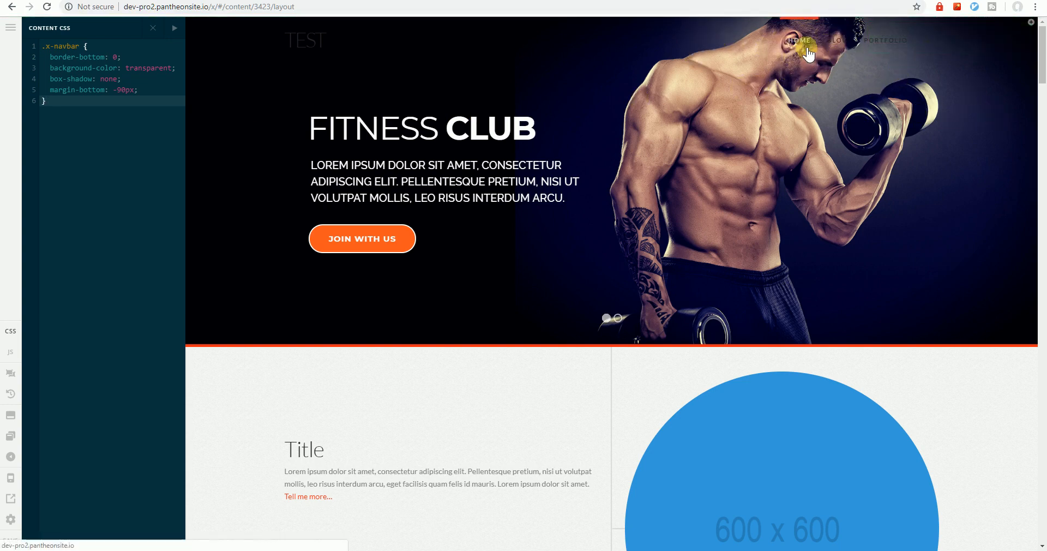
# Inspect the Home menu link and examine the style rules that apply to it
pyautogui.rightClick(807, 46)
pyautogui.click(838, 141)
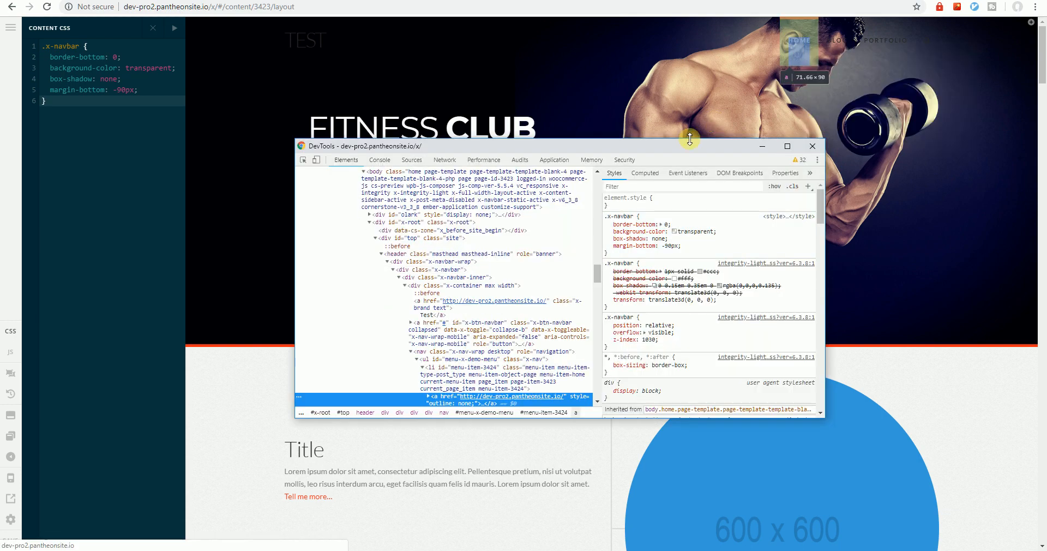
pyautogui.moveTo(689, 143); pyautogui.dragTo(639, 128)
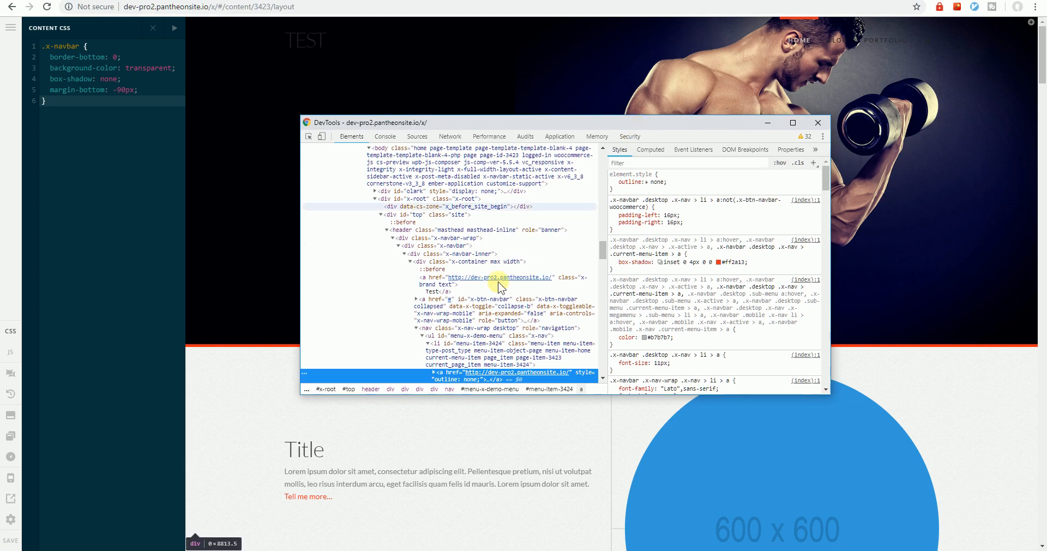
pyautogui.scroll(-3, 497, 282)
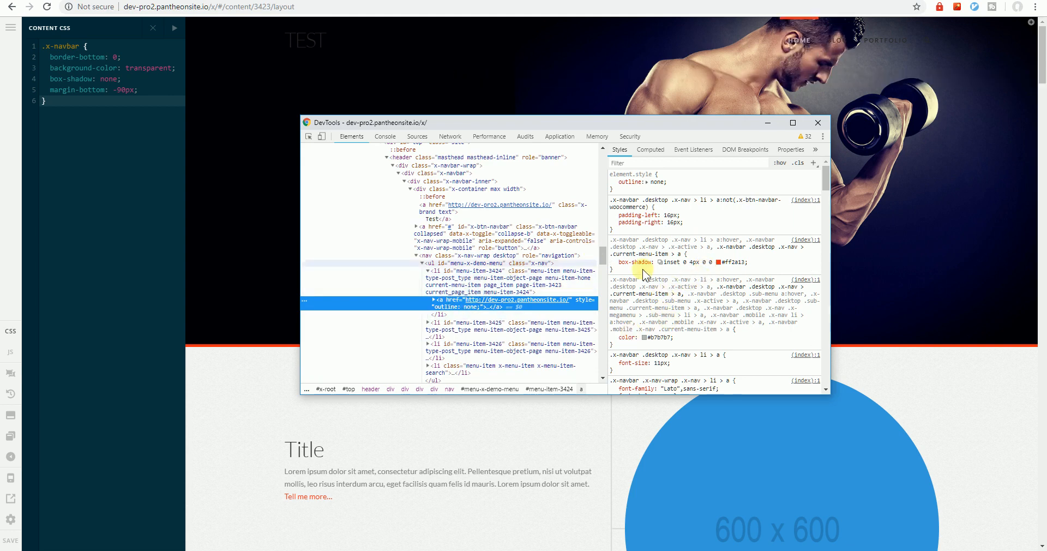
# Inspect the Blog menu link and look through its anchor's style rules for the text colour
pyautogui.rightClick(845, 40)
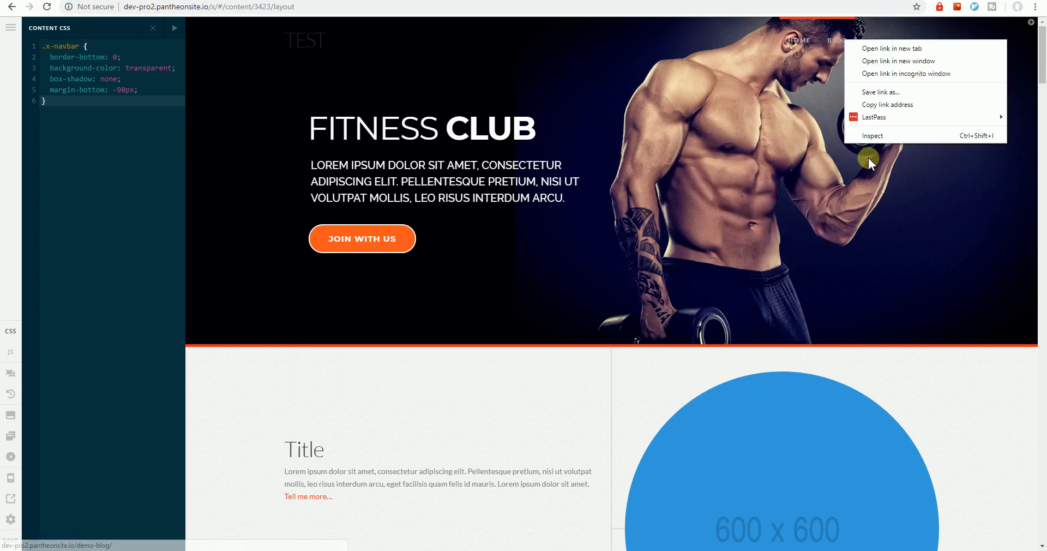
pyautogui.click(879, 136)
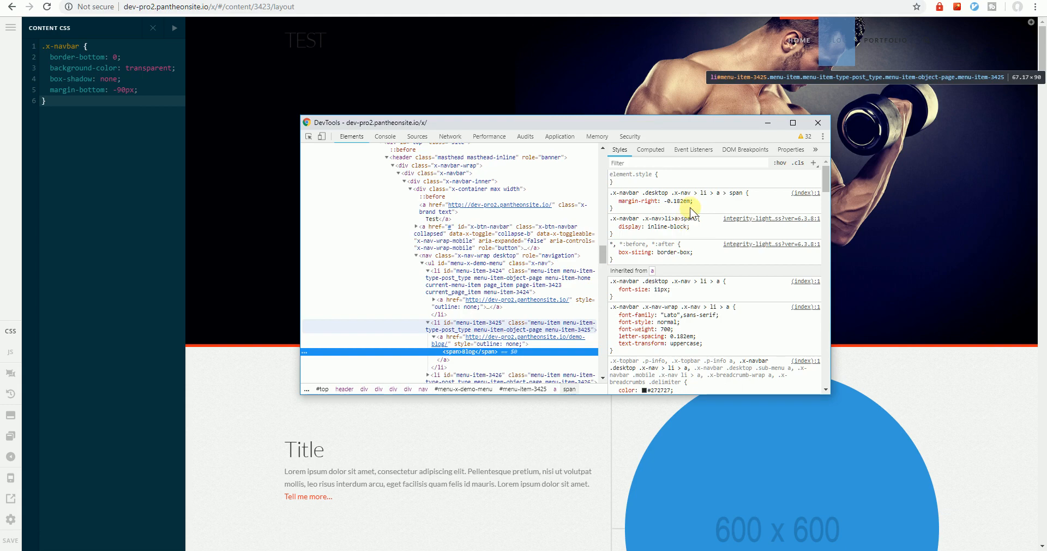
pyautogui.click(442, 337)
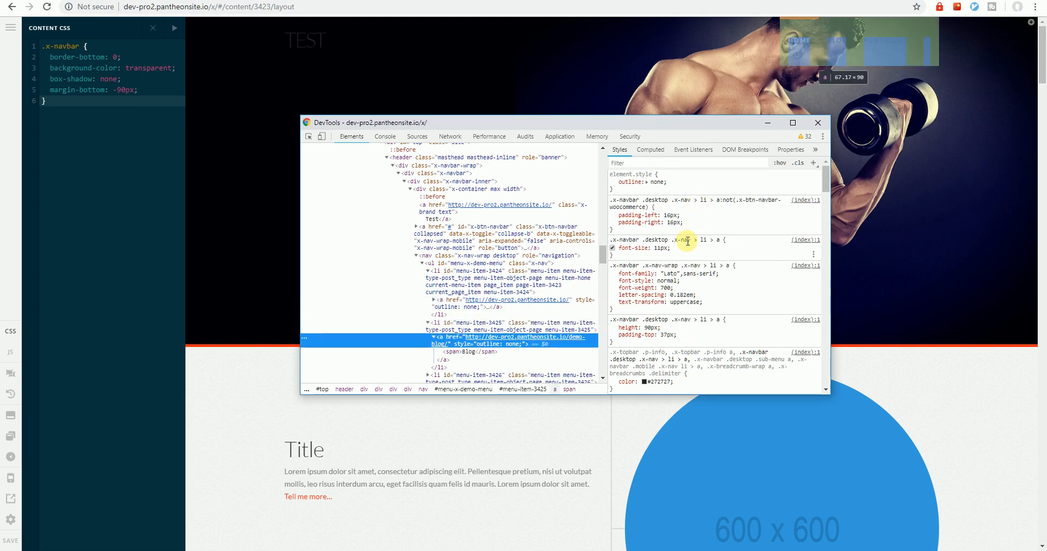
pyautogui.scroll(-3, 687, 240)
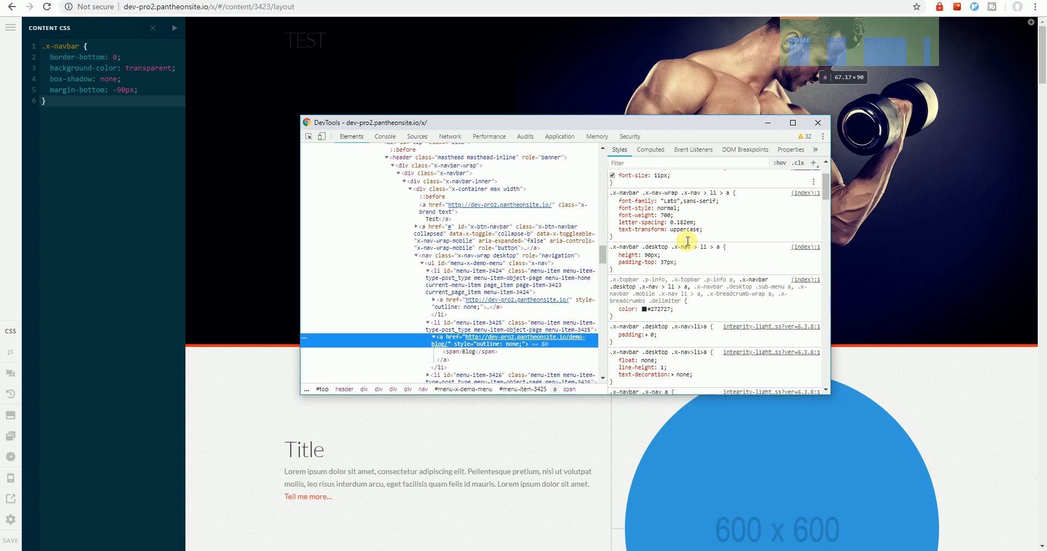
# Copy the full selector list of the Blog link's colour rule into the content CSS below the .x-navbar rule
pyautogui.click(743, 278)
pyautogui.click(743, 279)
pyautogui.click(742, 305)
pyautogui.moveTo(737, 279); pyautogui.dragTo(687, 286)
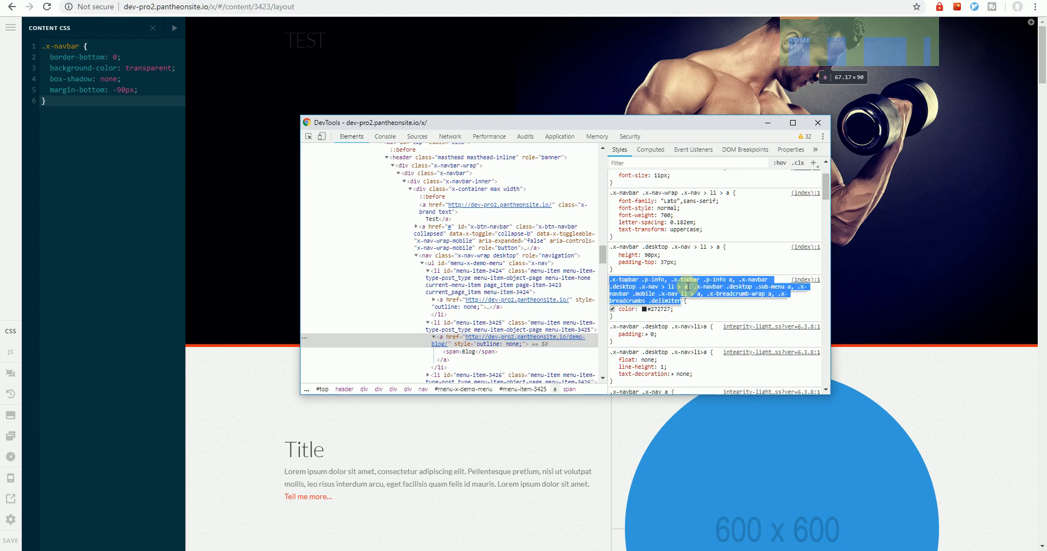
pyautogui.click(267, 268)
pyautogui.press('Return')
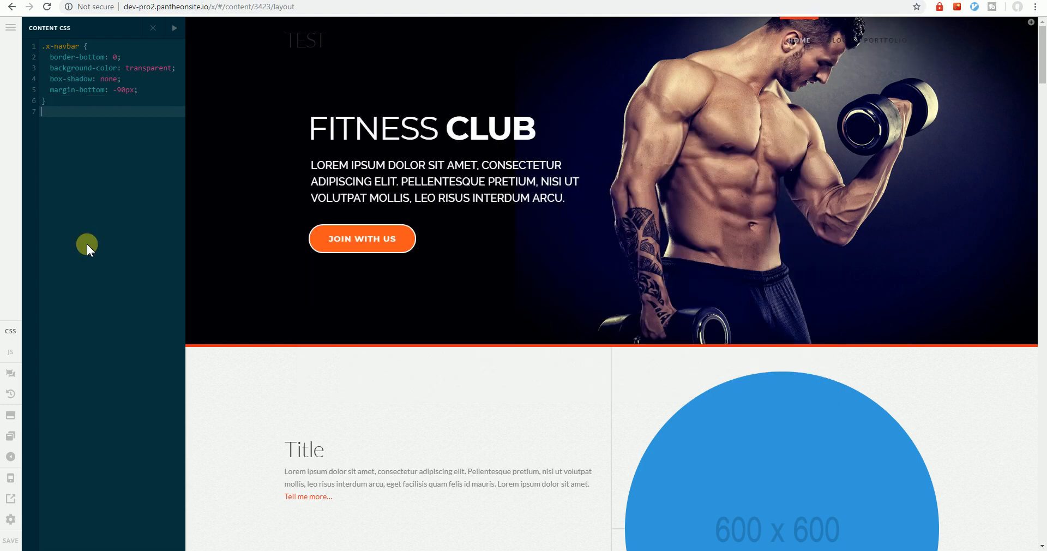
pyautogui.press('Return')
pyautogui.hotkey('ctrl', 'v')
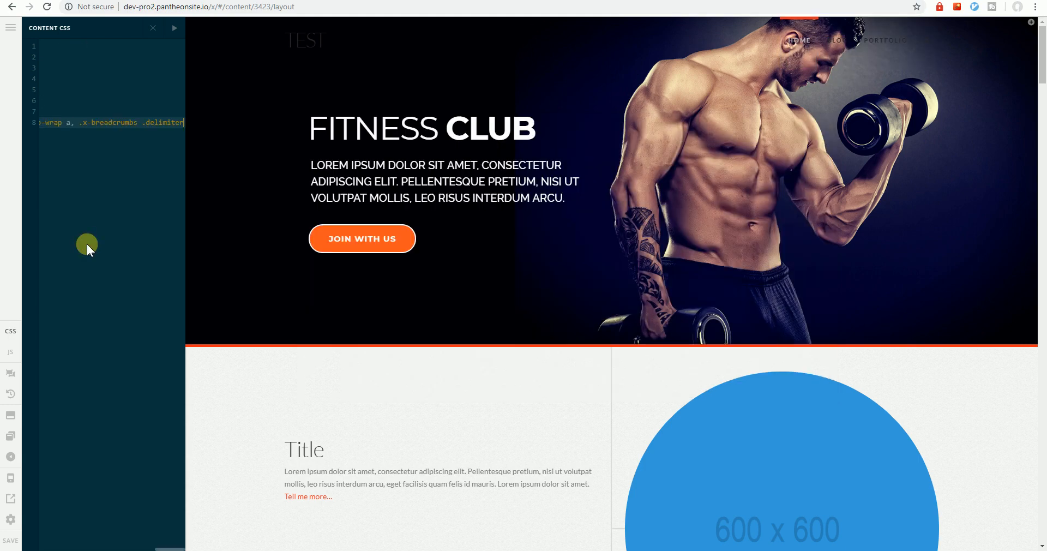
# Reduce the pasted selector list to .x-navbar .desktop .x-nav > li > a and give that rule color: white
pyautogui.click(174, 28)
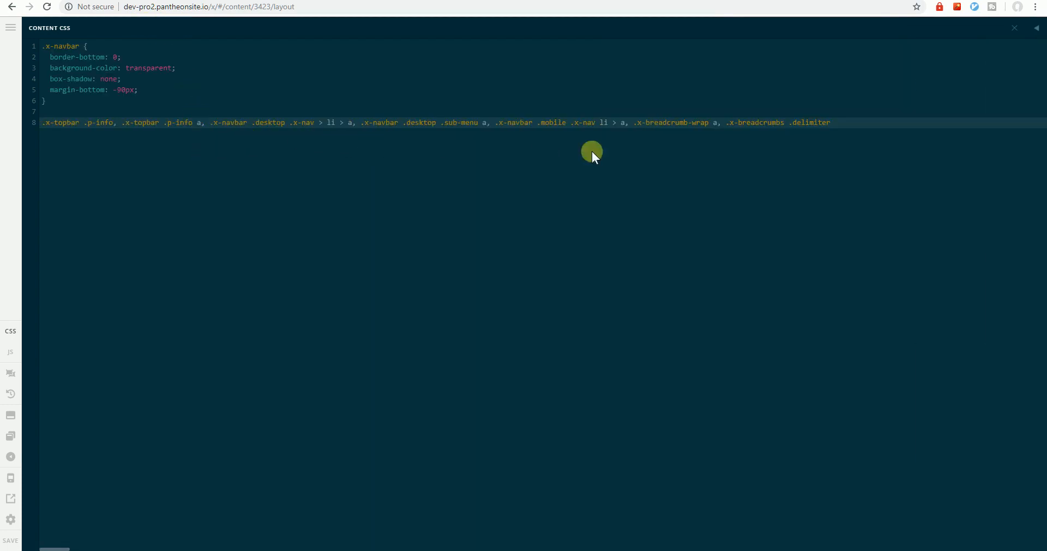
pyautogui.moveTo(207, 125); pyautogui.dragTo(30, 124)
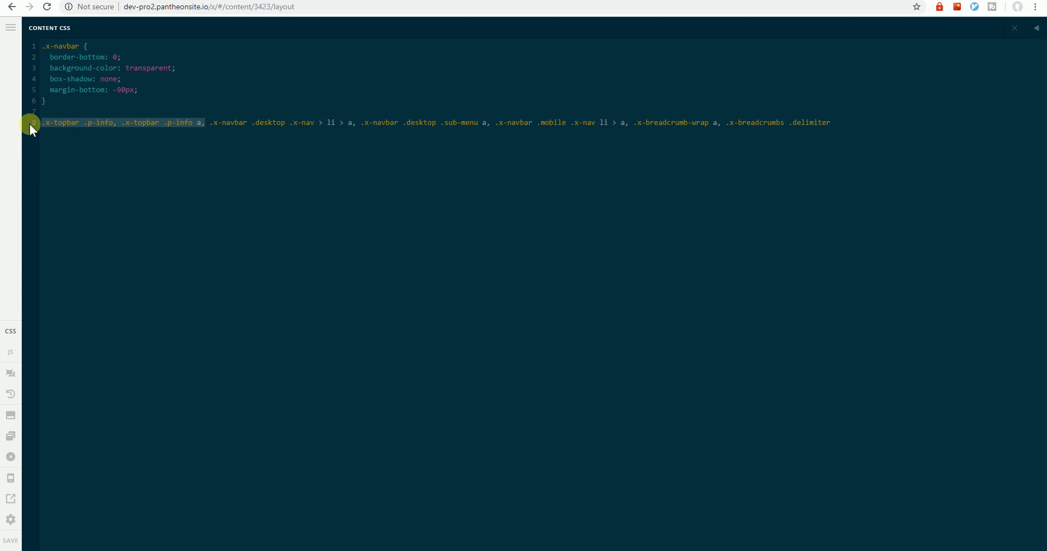
pyautogui.press('BackSpace')
pyautogui.moveTo(185, 124); pyautogui.dragTo(664, 122)
pyautogui.press('BackSpace')
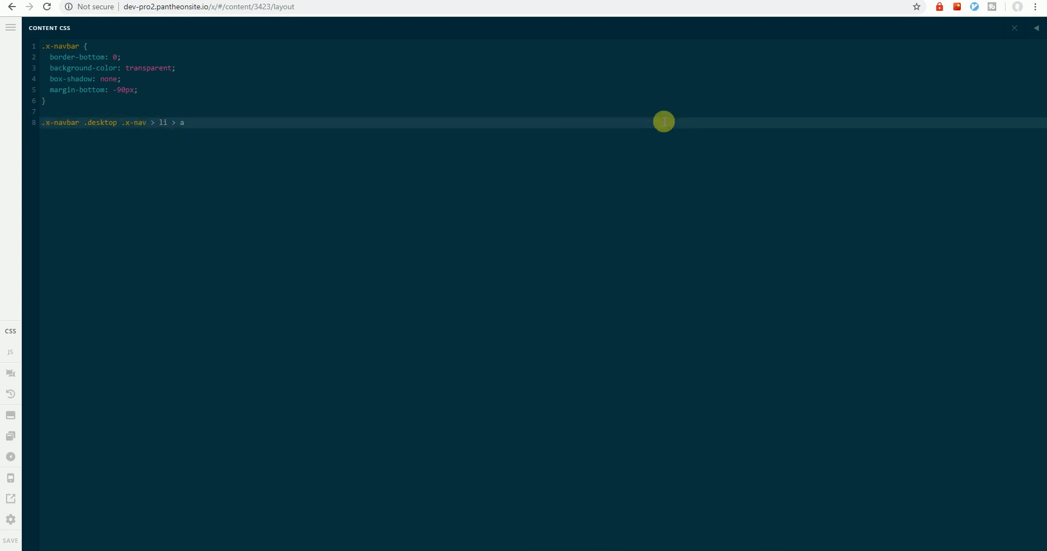
pyautogui.press('Return')
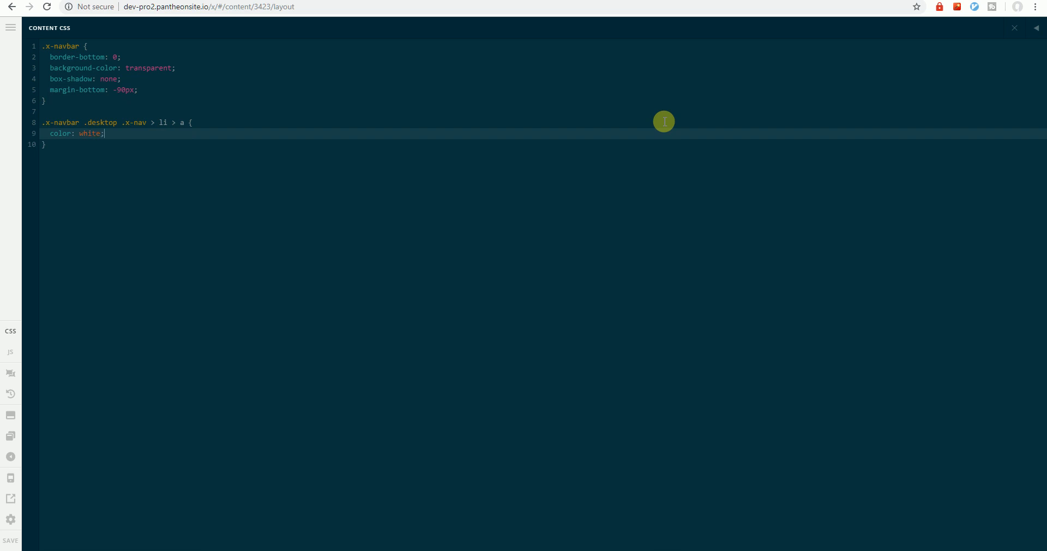
pyautogui.click(1015, 28)
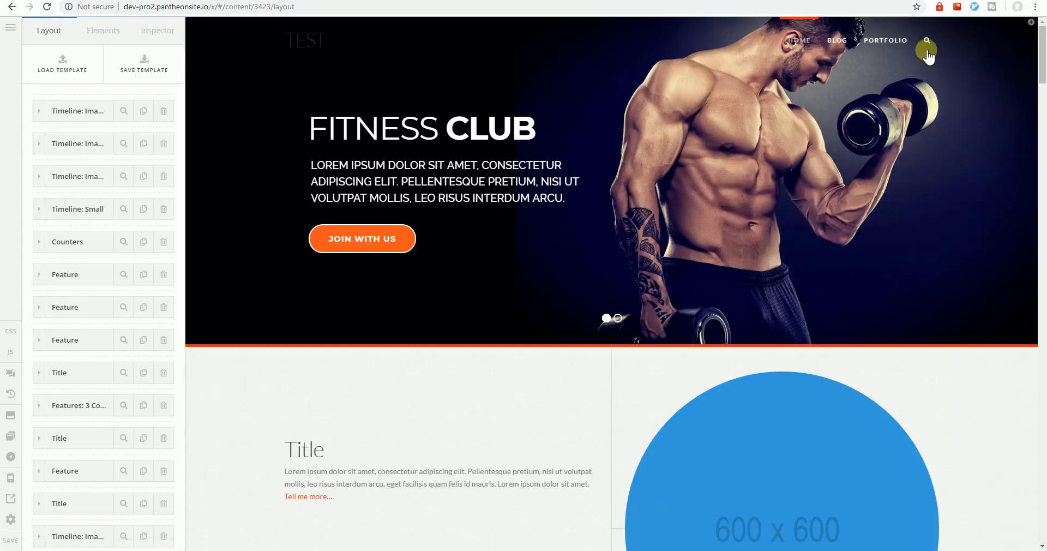
# Inspect the Home menu link and examine which colour rule overrides white on its anchor
pyautogui.rightClick(797, 38)
pyautogui.click(826, 141)
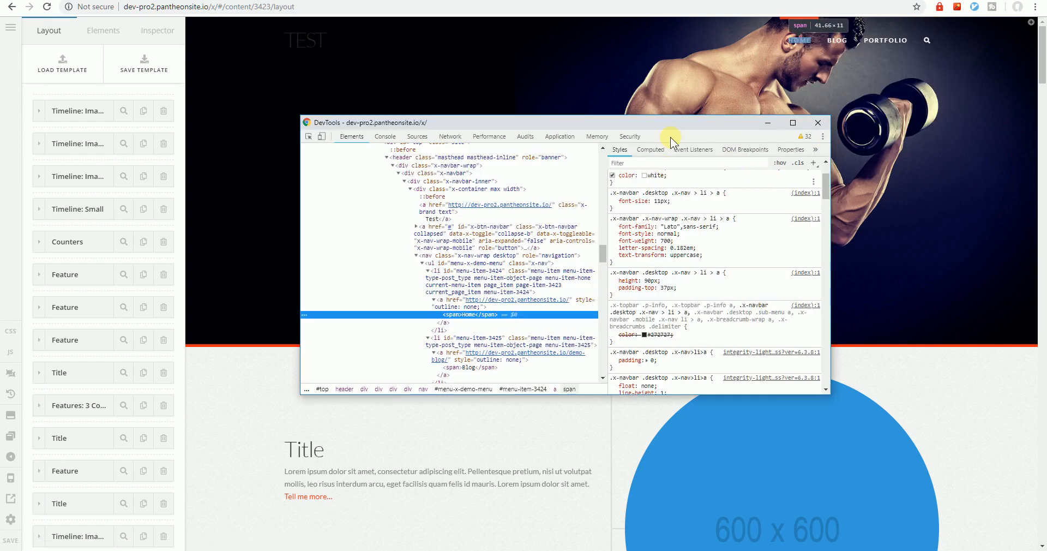
pyautogui.moveTo(685, 131); pyautogui.dragTo(690, 122)
pyautogui.click(494, 306)
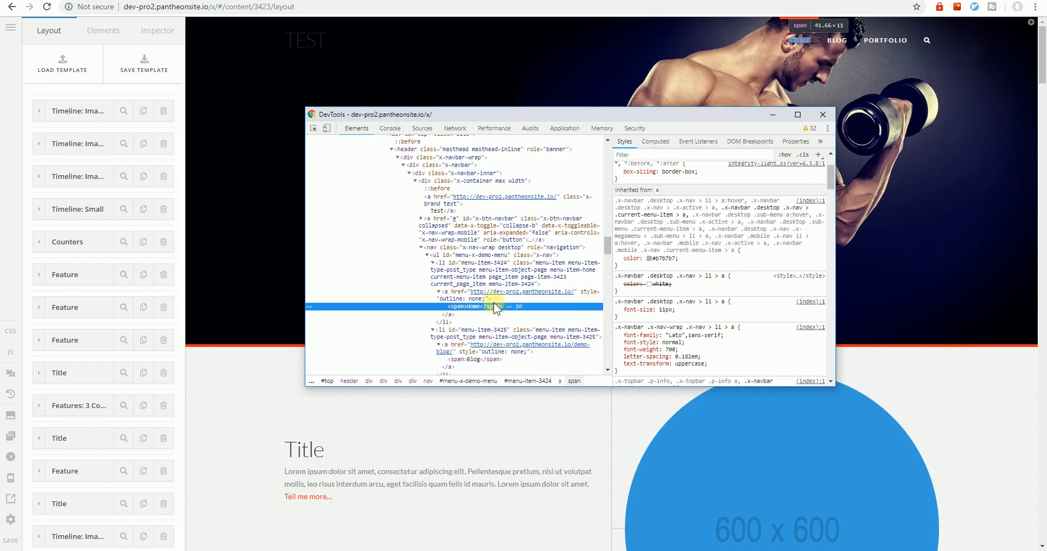
pyautogui.click(466, 290)
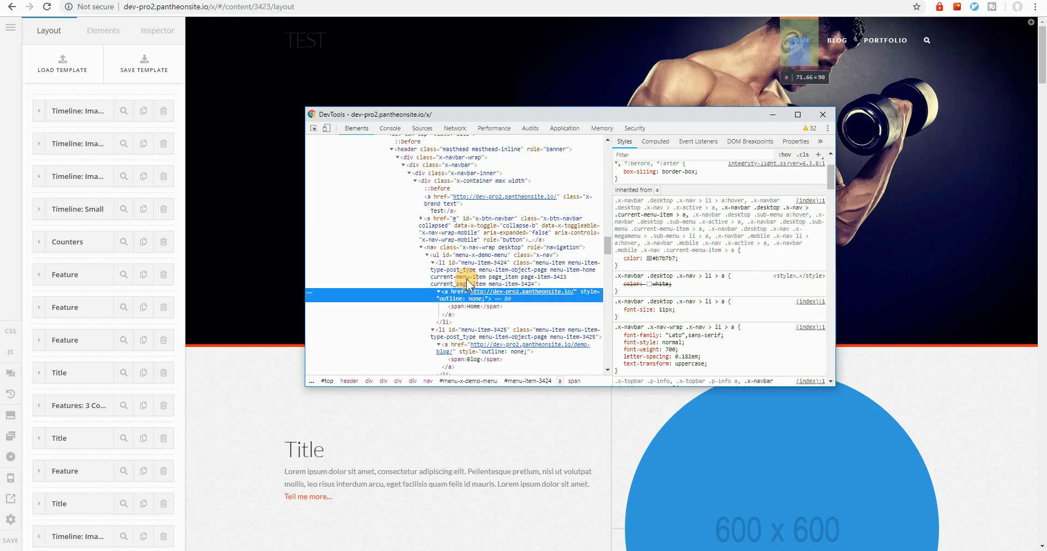
pyautogui.click(466, 279)
pyautogui.click(460, 297)
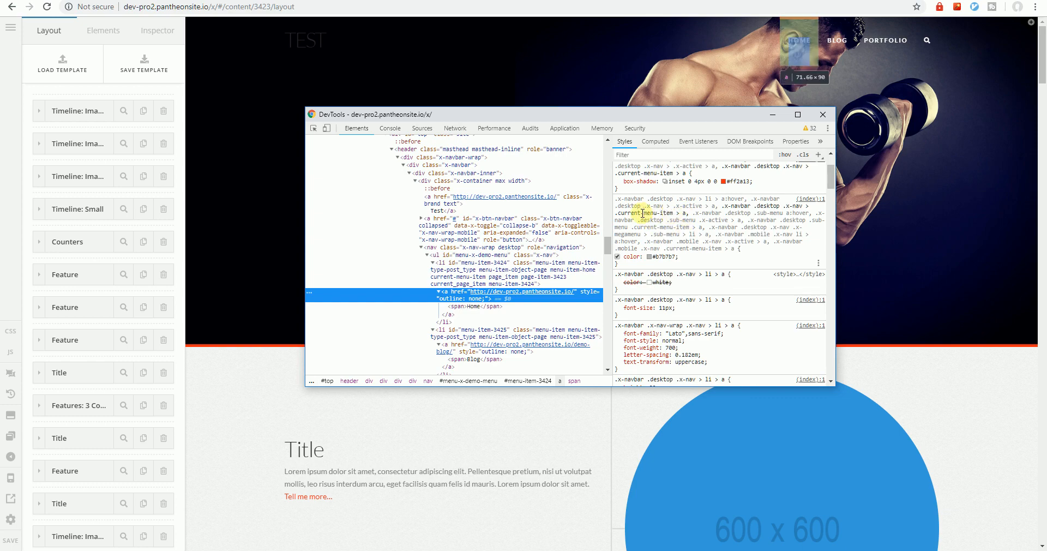
# Duplicate the .x-navbar .desktop .x-nav > li > a rule below the original in the content CSS
pyautogui.click(11, 331)
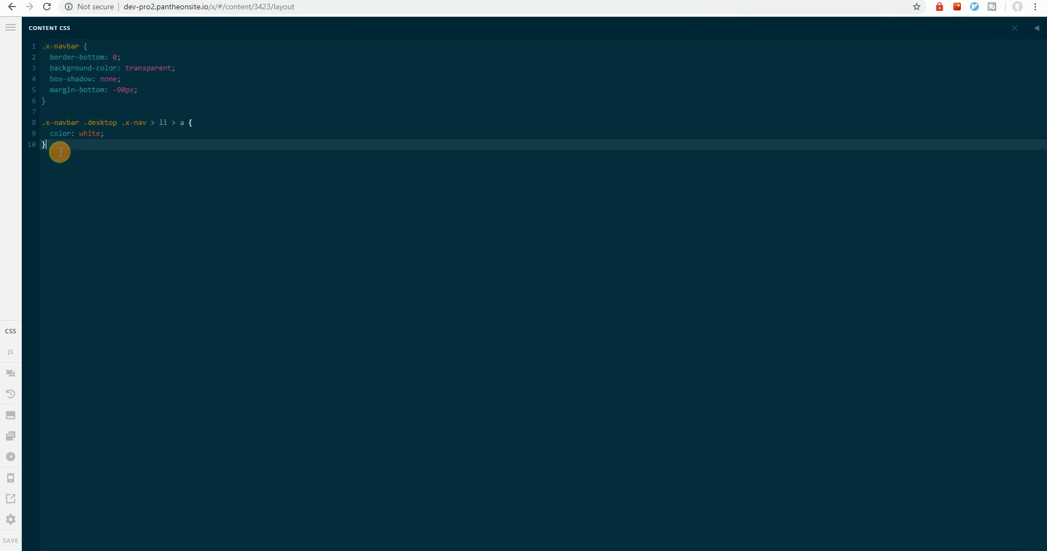
pyautogui.moveTo(40, 126); pyautogui.dragTo(79, 177)
pyautogui.hotkey('ctrl', 'c')
pyautogui.click(133, 211)
pyautogui.hotkey('alt', 'Tab')
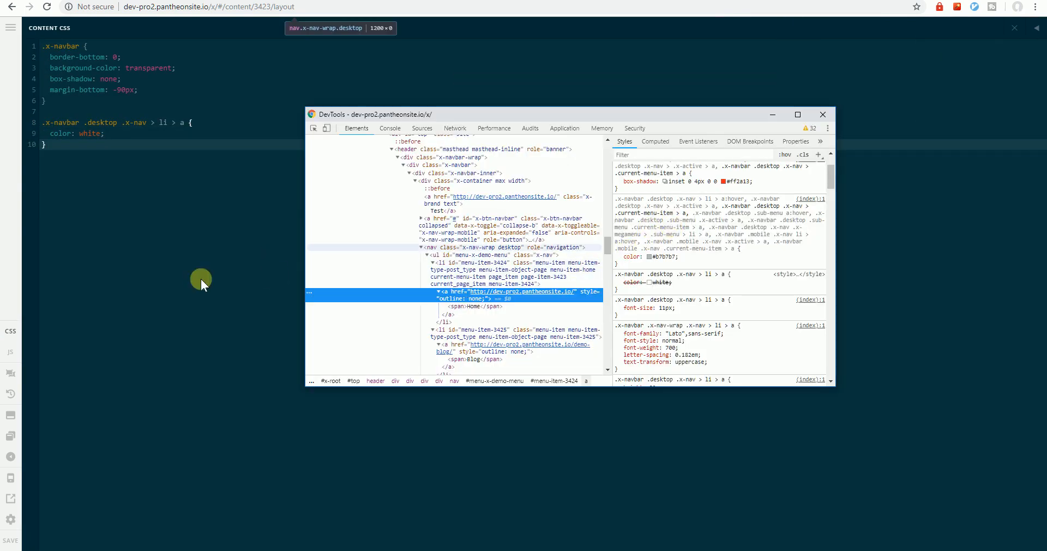
pyautogui.click(195, 279)
pyautogui.press('Return')
pyautogui.press('Return')
pyautogui.hotkey('ctrl', 'v')
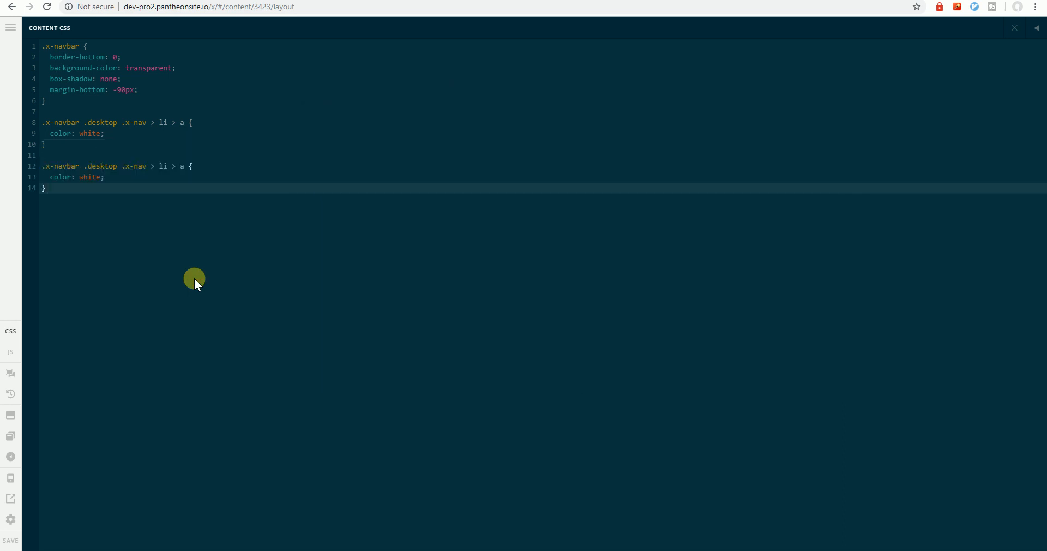
# Replace li in the duplicated selector with .x- and copy the class name current-menu-item from the Home list item's markup
pyautogui.doubleClick(163, 166)
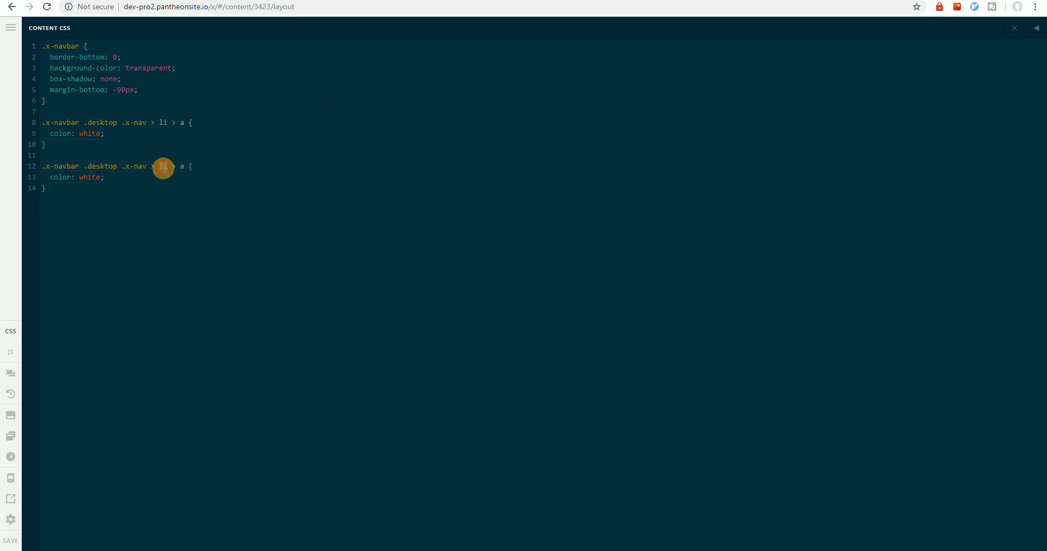
pyautogui.press('BackSpace')
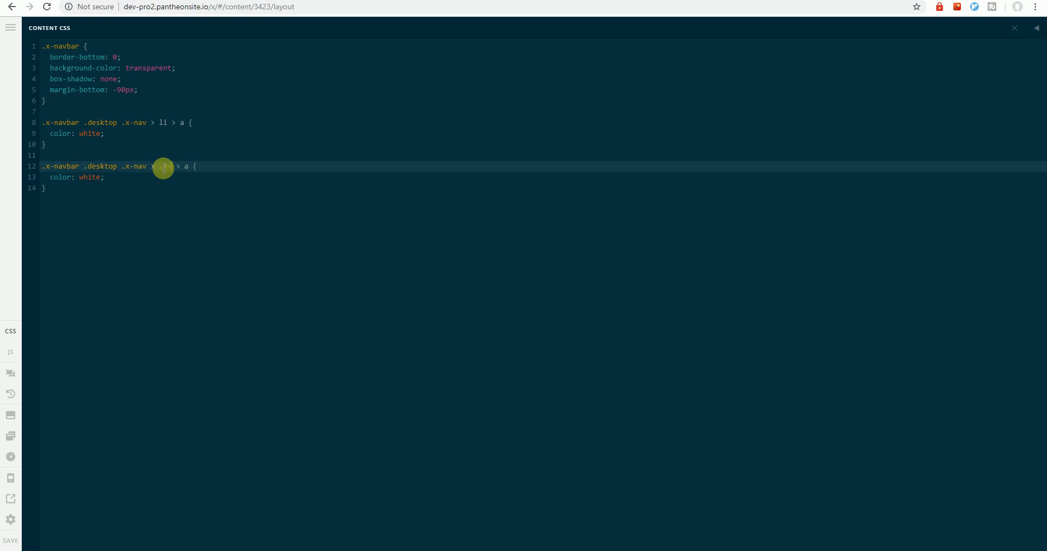
pyautogui.hotkey('alt', 'Tab')
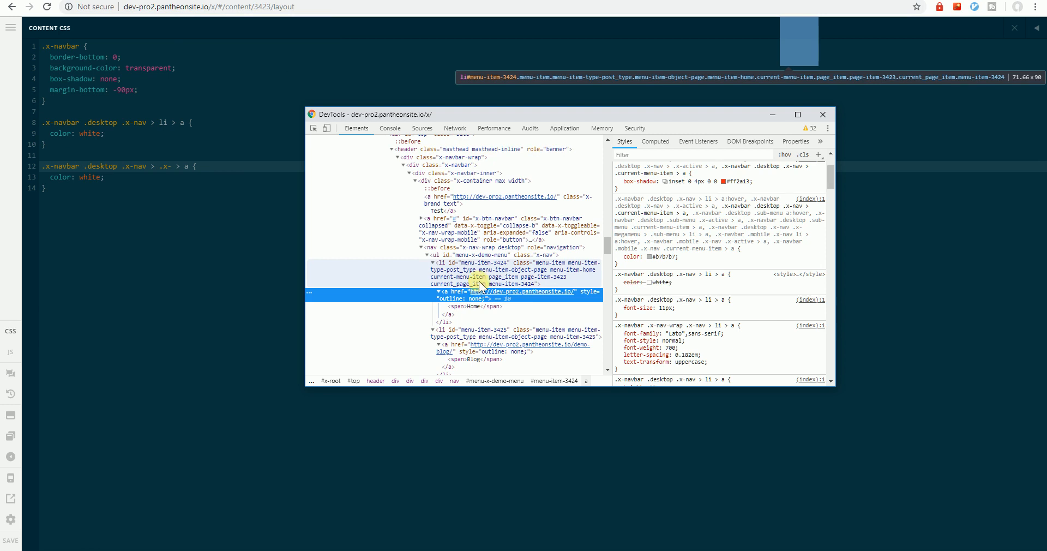
pyautogui.doubleClick(472, 275)
pyautogui.click(487, 276)
pyautogui.moveTo(487, 277); pyautogui.dragTo(416, 276)
pyautogui.hotkey('ctrl', 'c')
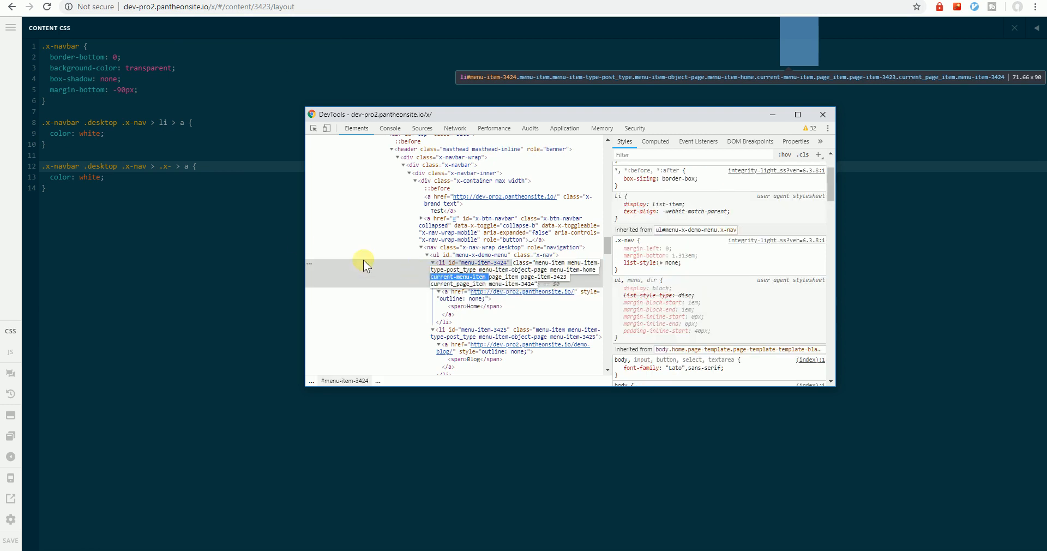
# Complete the duplicated selector as .x-navbar .desktop .x-nav > .current-menu-item > a and close the CSS editor
pyautogui.click(189, 196)
pyautogui.click(167, 168)
pyautogui.doubleClick(168, 167)
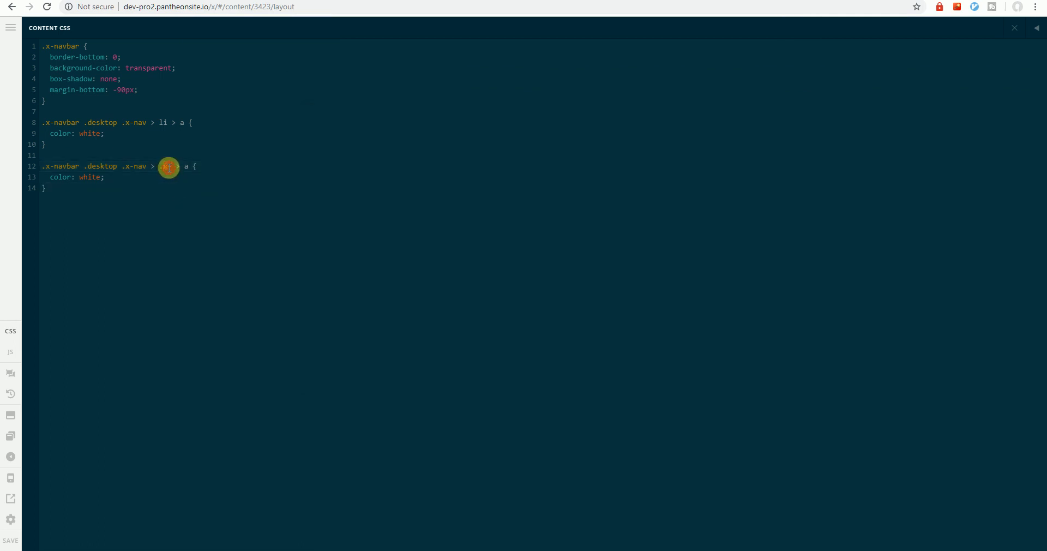
pyautogui.press('BackSpace')
pyautogui.hotkey('ctrl', 'v')
pyautogui.press('BackSpace')
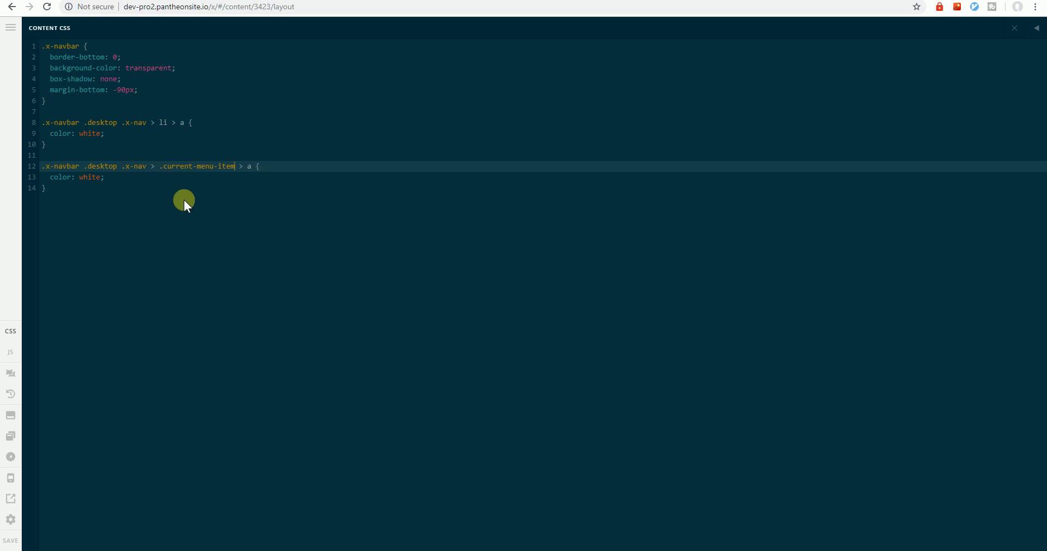
pyautogui.click(1013, 28)
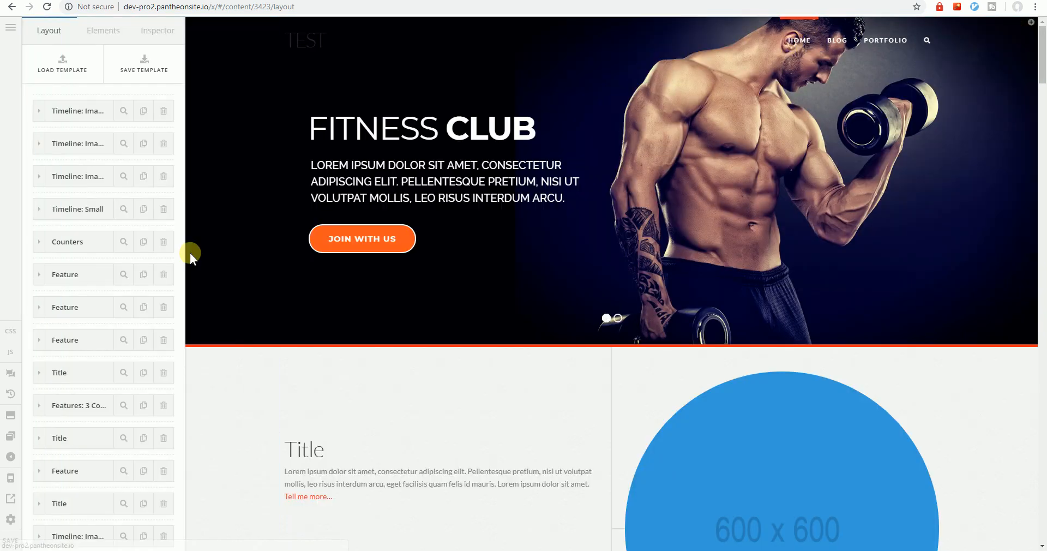
# Set the color of the .current-menu-item > a rule to gold in the content CSS and close the editor
pyautogui.click(11, 334)
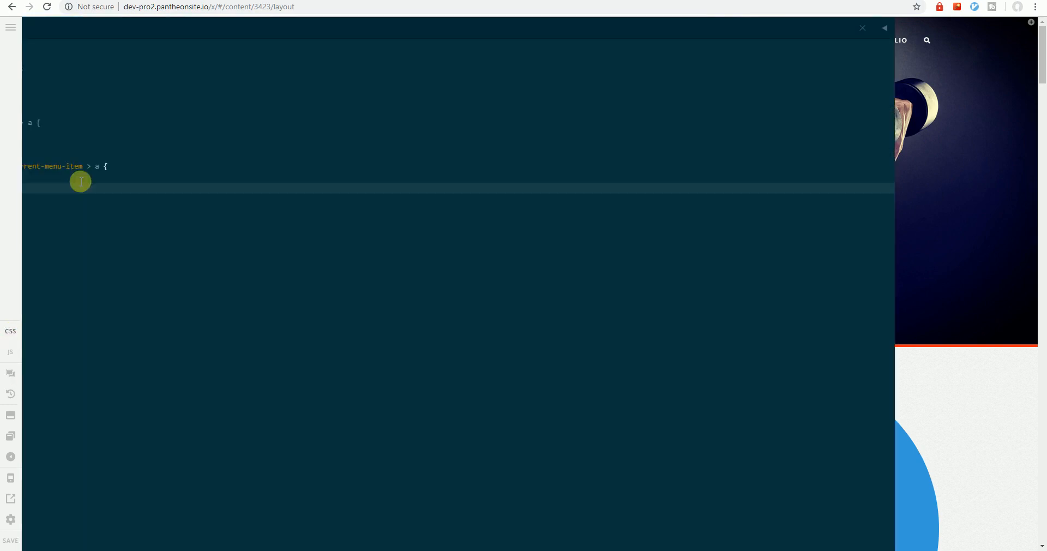
pyautogui.doubleClick(91, 178)
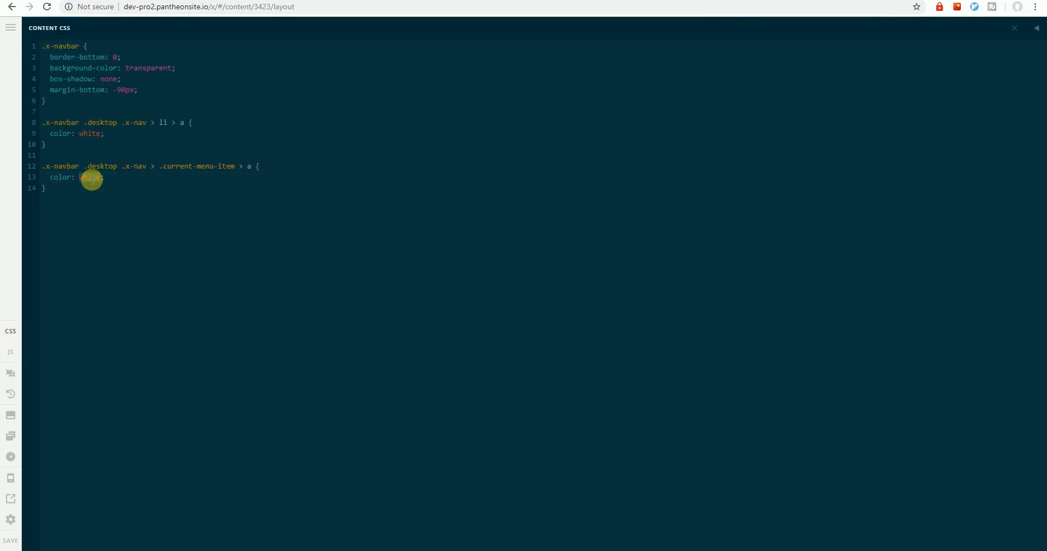
pyautogui.write('gold')
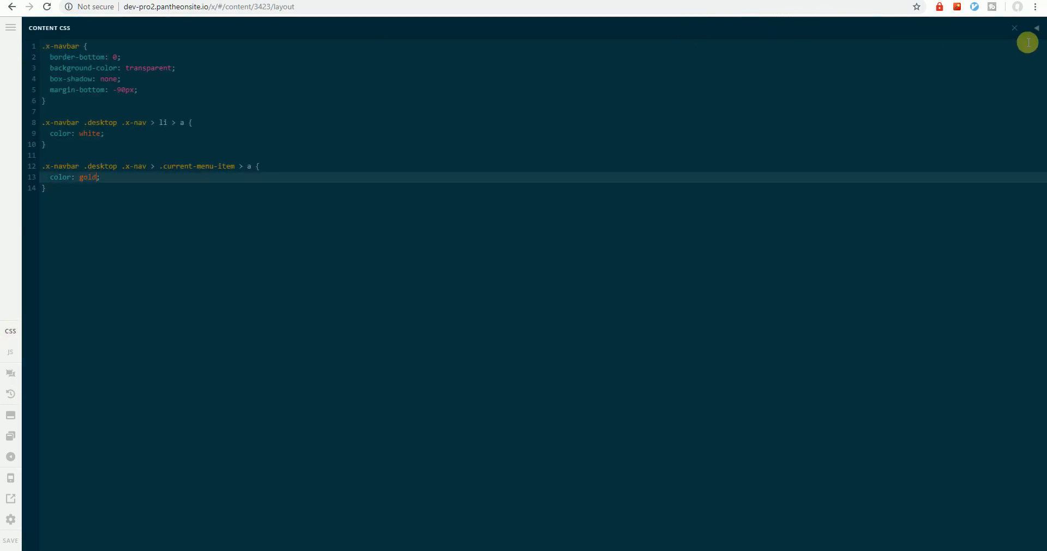
pyautogui.click(1014, 29)
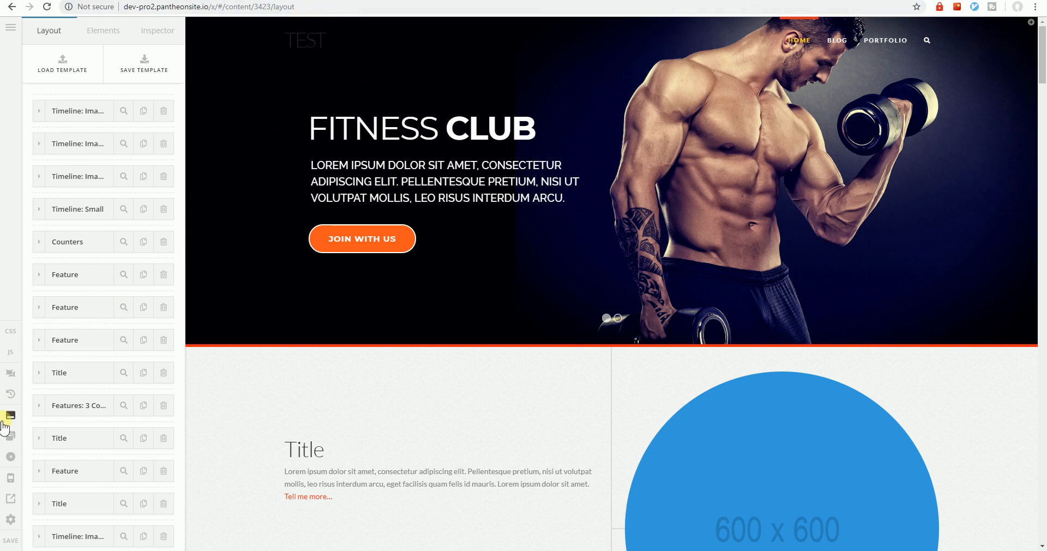
# Duplicate the .x-navbar .desktop .x-nav > li > a rule in the content CSS and change the copy's selector to a:hover
pyautogui.click(10, 331)
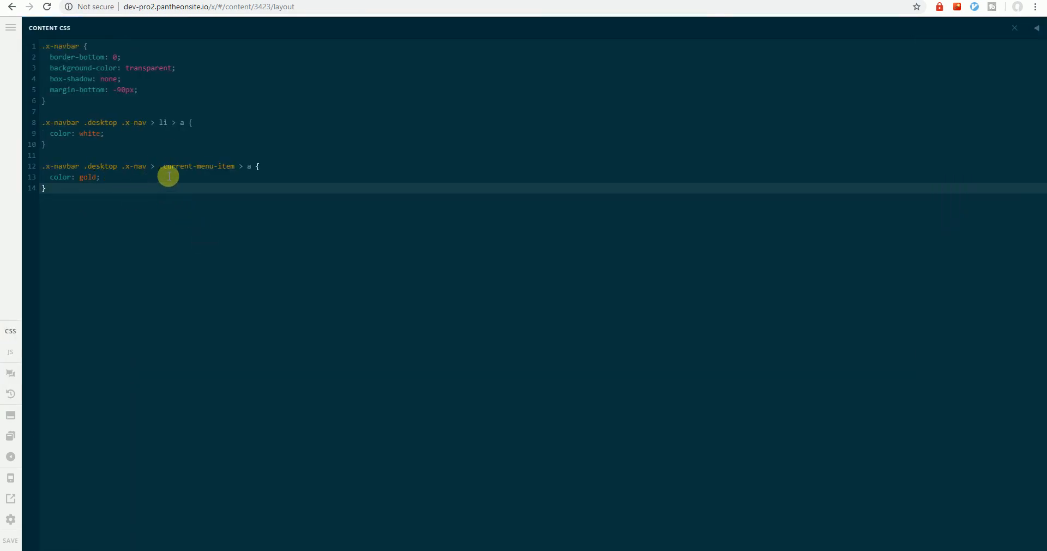
pyautogui.moveTo(60, 147); pyautogui.dragTo(35, 122)
pyautogui.hotkey('ctrl', 'c')
pyautogui.click(71, 150)
pyautogui.press('Return')
pyautogui.hotkey('ctrl', 'v')
pyautogui.click(188, 166)
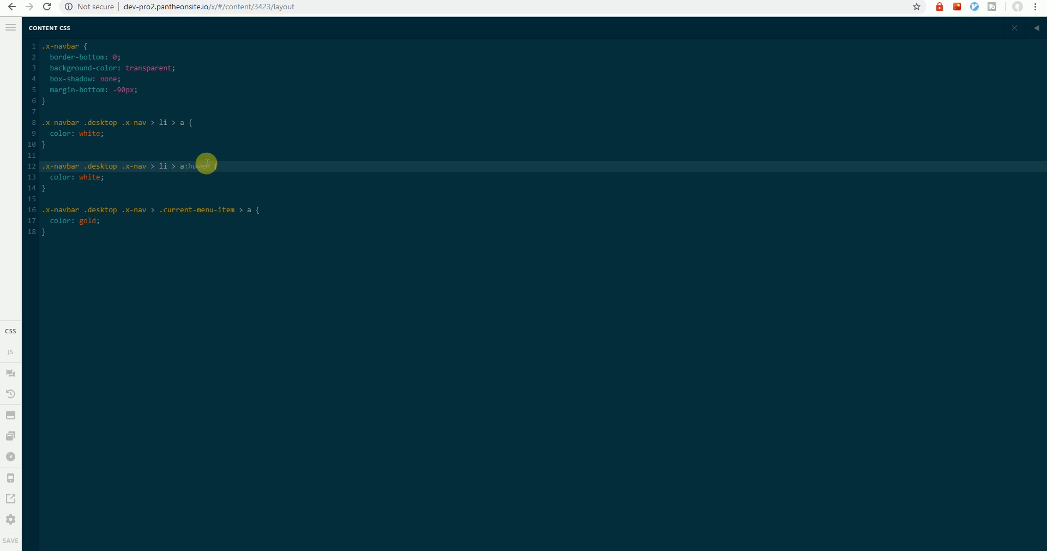
pyautogui.click(126, 177)
pyautogui.doubleClick(96, 177)
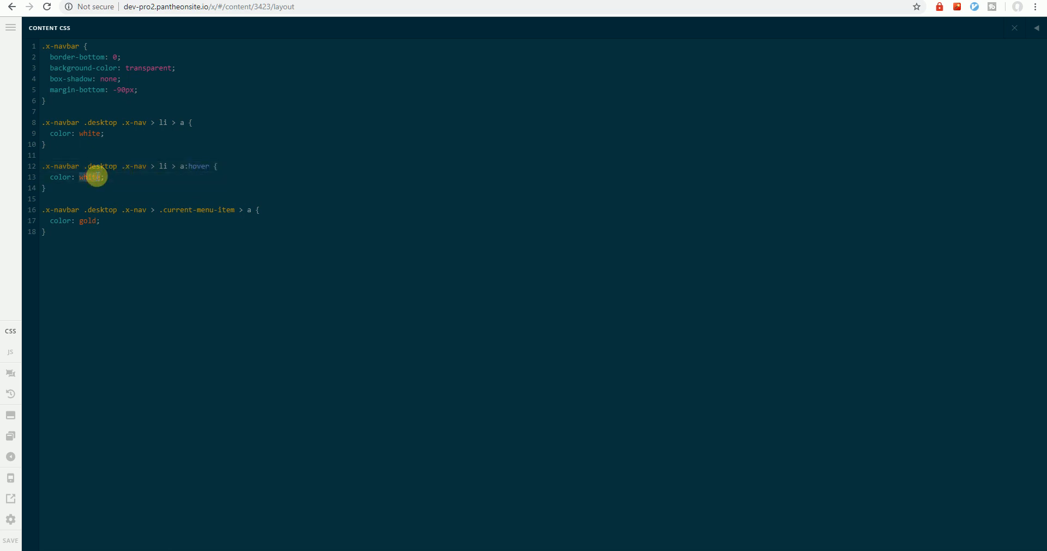
pyautogui.write('gold')
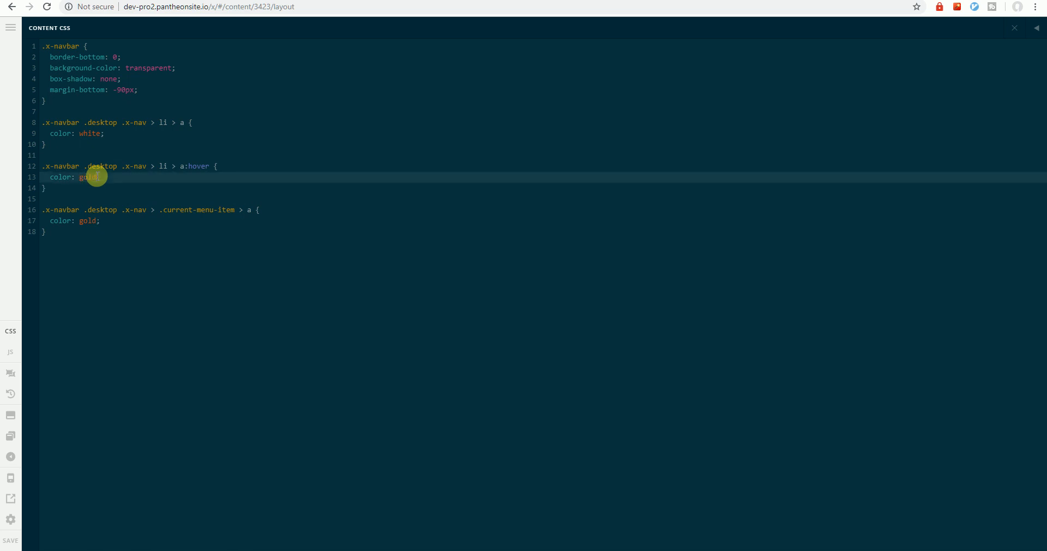
# Set the color in the a:hover rule to yellow and close the content CSS editor
pyautogui.click(82, 179)
pyautogui.doubleClick(81, 179)
pyautogui.write('yell')
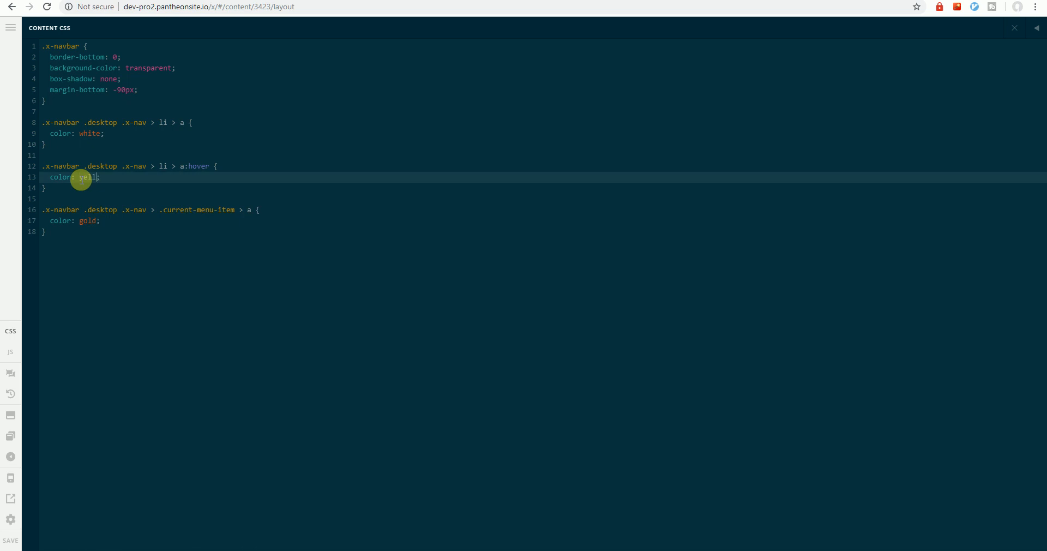
pyautogui.click(1035, 28)
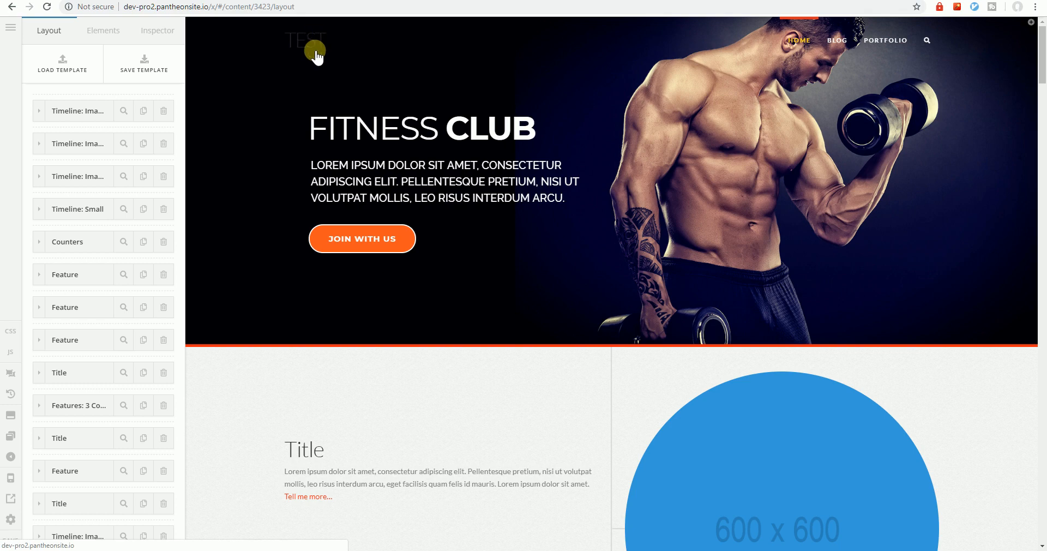
# Exit the page's content builder to the dashboard and open the Header settings in the X Theme Options
pyautogui.click(12, 28)
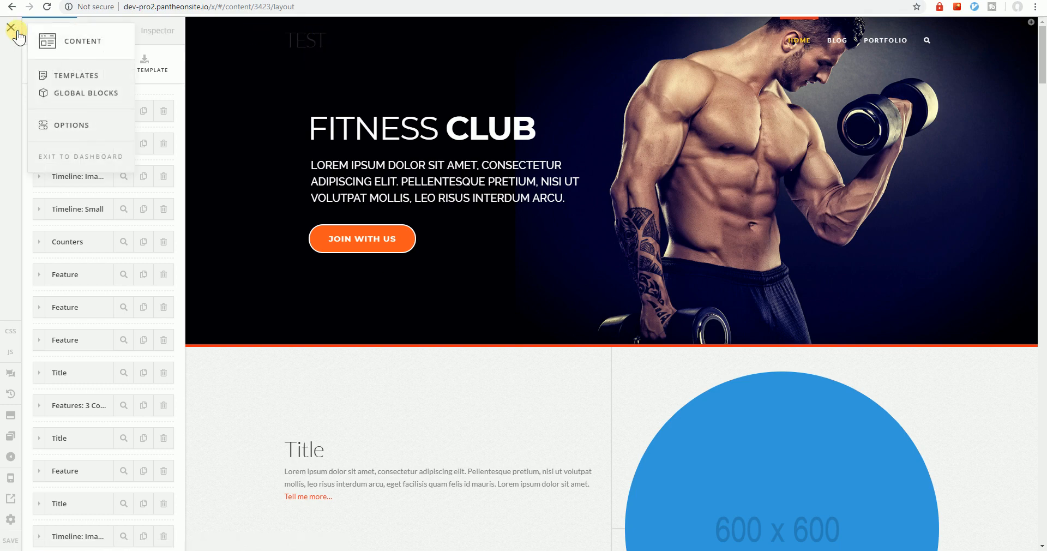
pyautogui.click(78, 158)
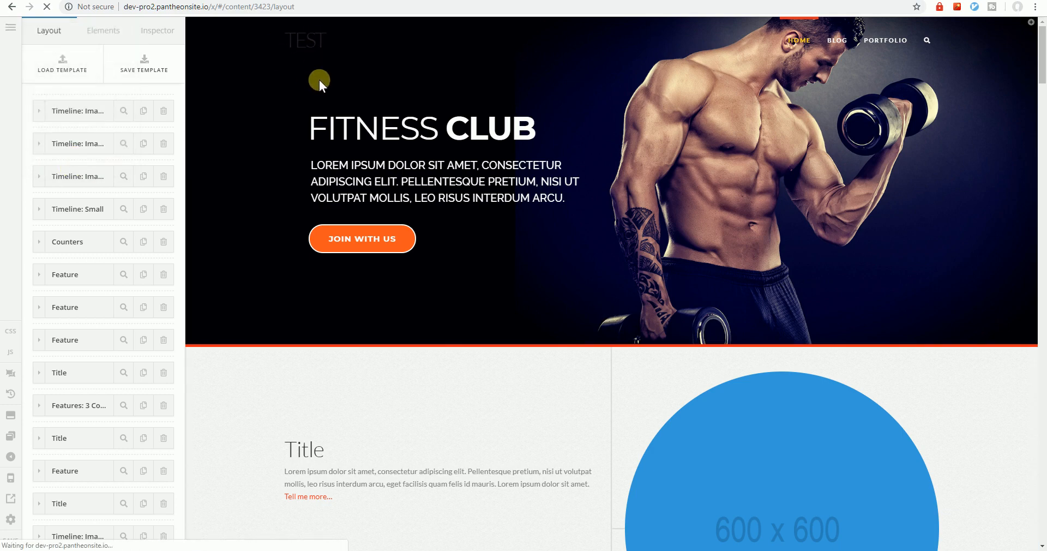
pyautogui.click(7, 26)
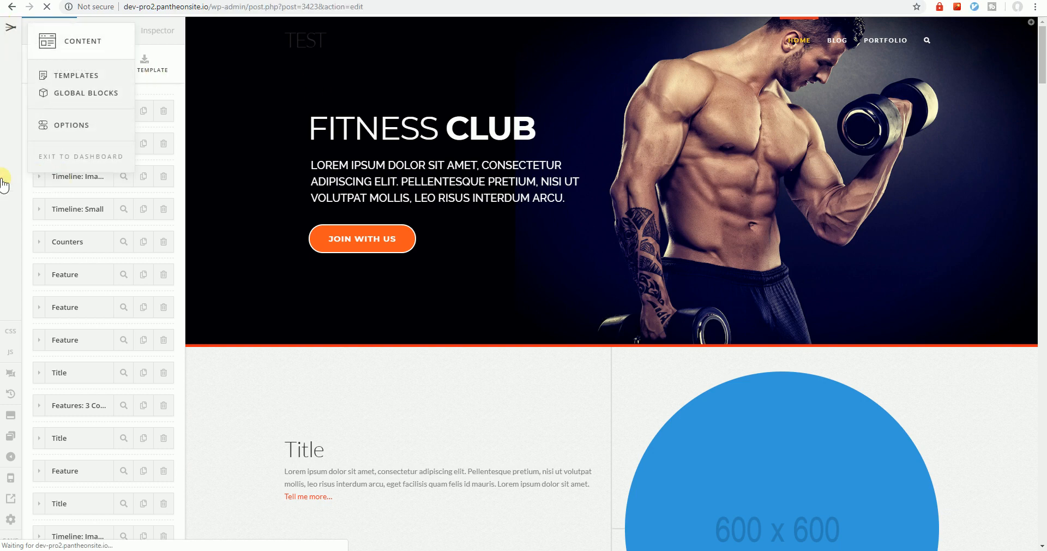
pyautogui.click(86, 129)
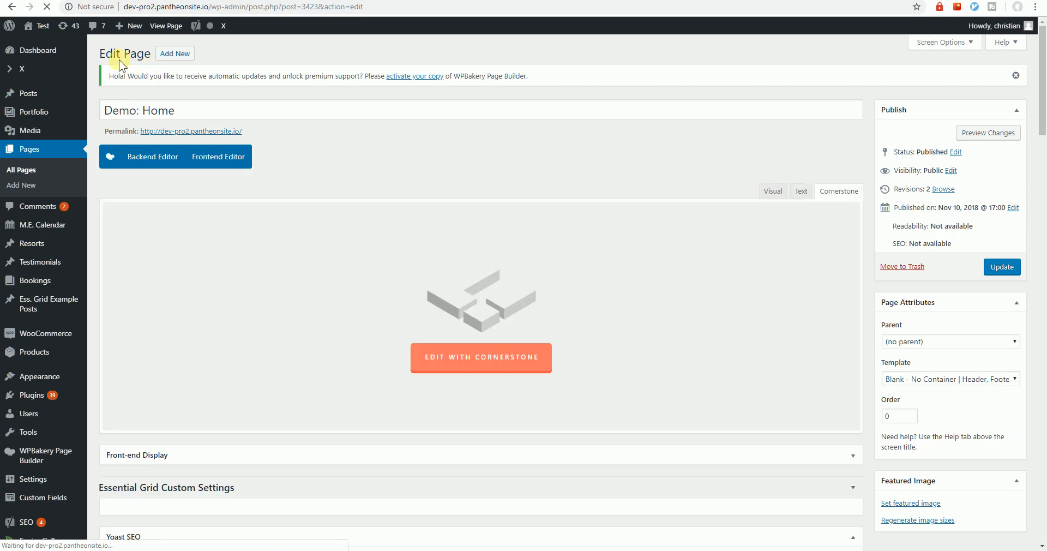
pyautogui.moveTo(37, 67)
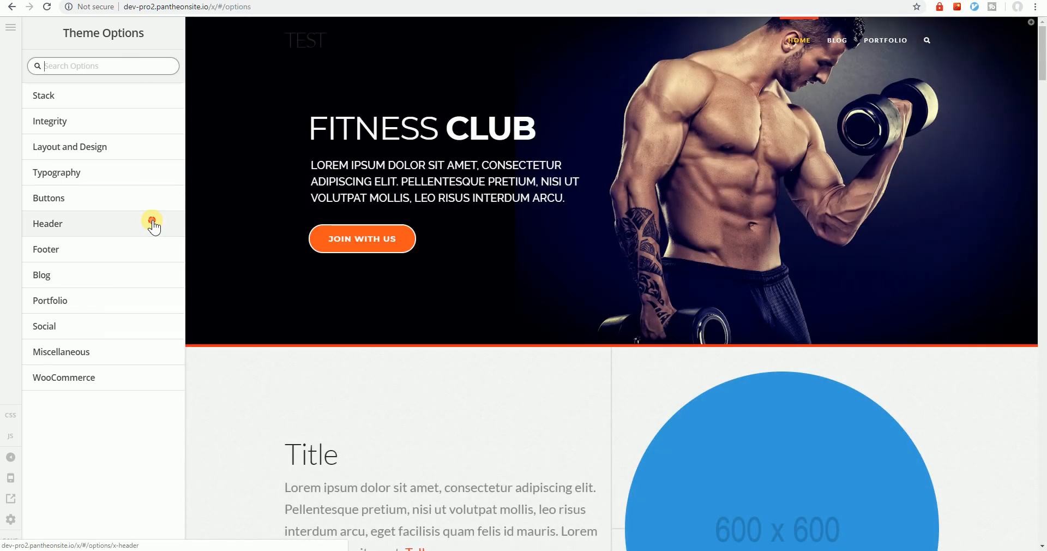
pyautogui.click(152, 226)
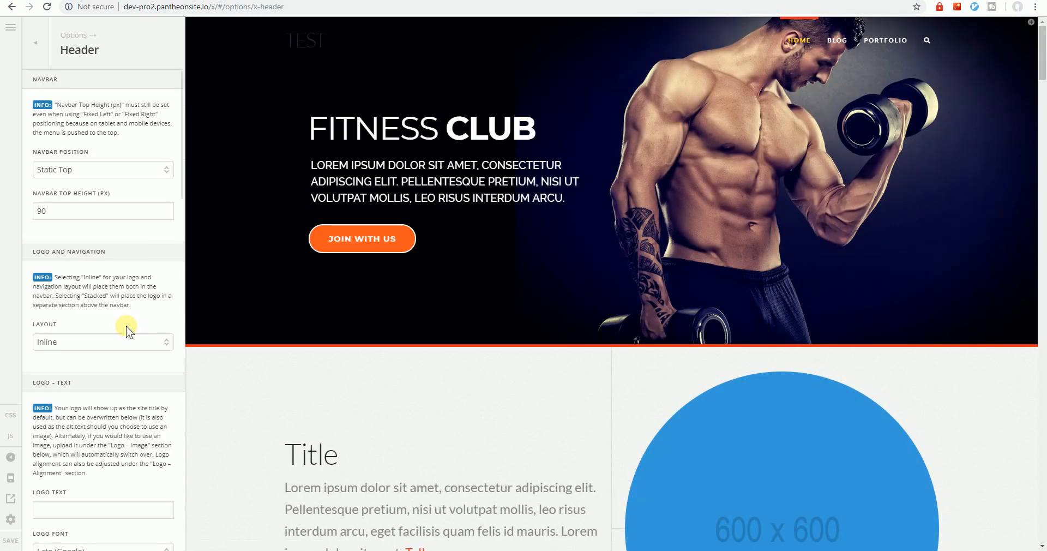
# Insert logo.png from the media library as the header's logo image and set the logo width to 200 px
pyautogui.scroll(-8, 126, 325)
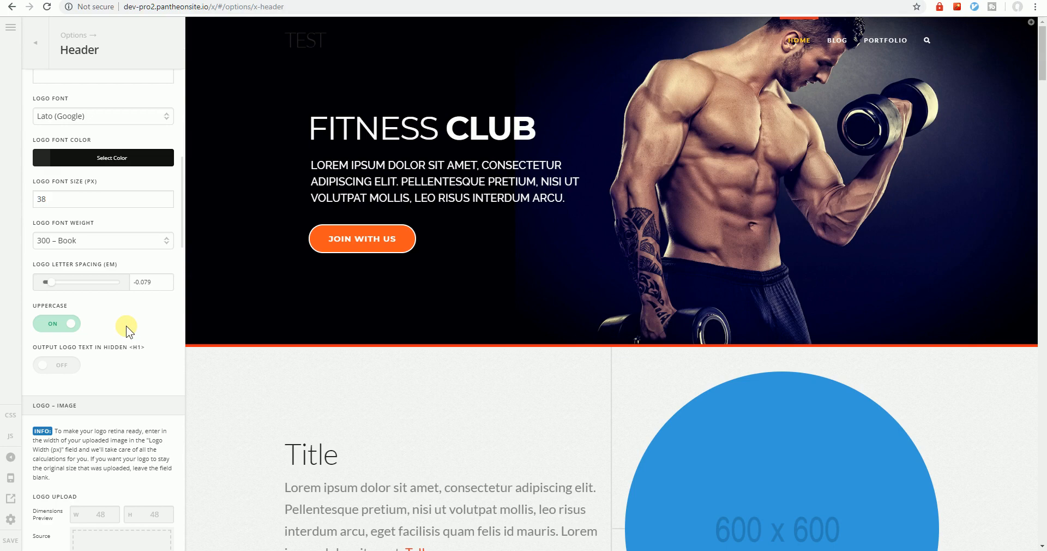
pyautogui.scroll(-5, 126, 325)
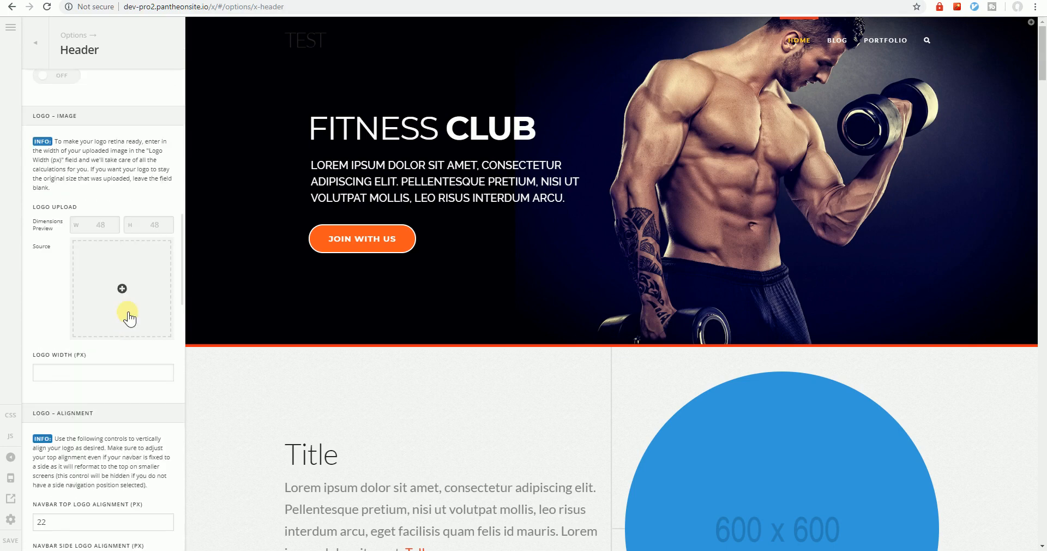
pyautogui.click(123, 288)
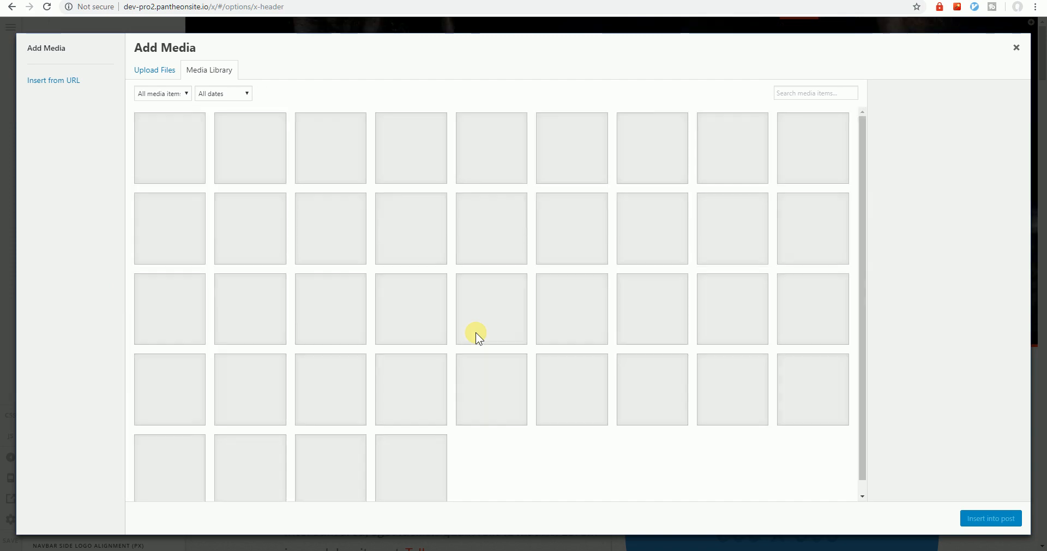
pyautogui.scroll(-1, 475, 335)
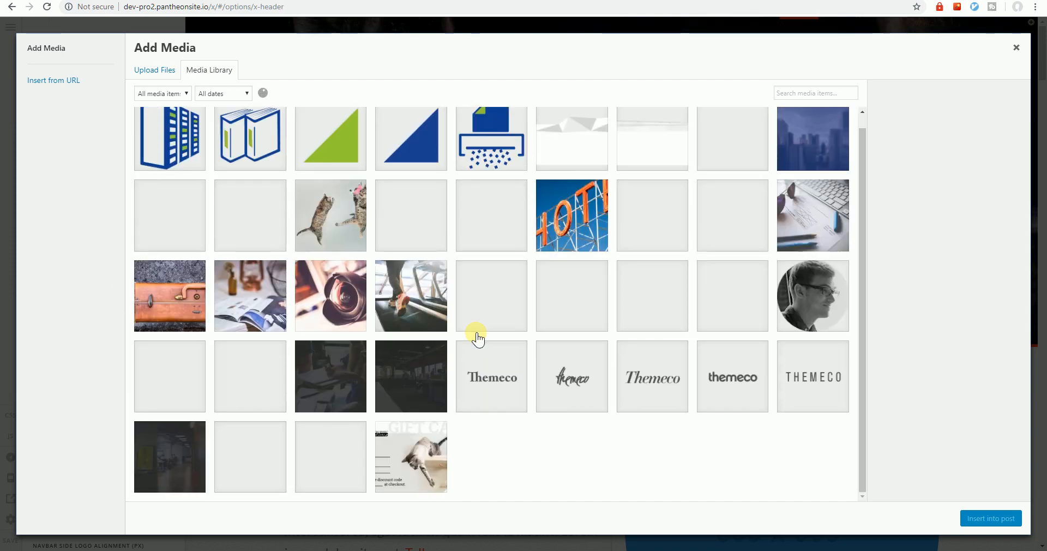
pyautogui.scroll(-2, 476, 336)
pyautogui.scroll(-5, 478, 339)
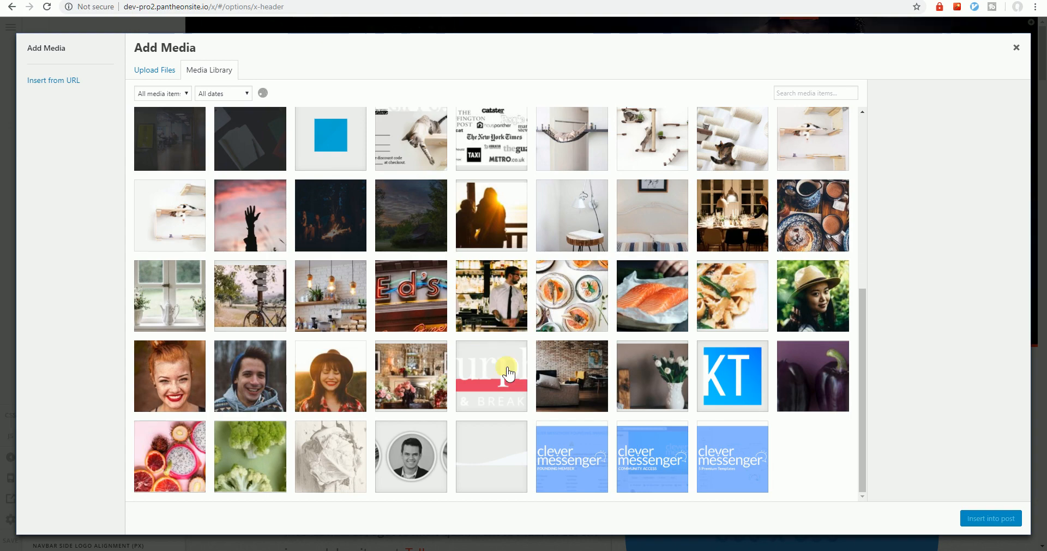
pyautogui.click(498, 380)
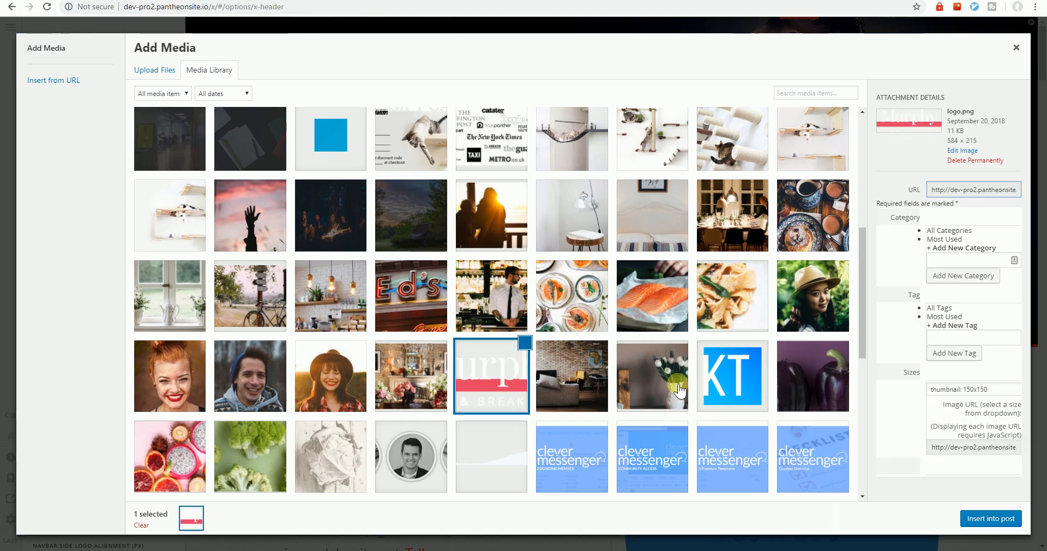
pyautogui.click(1012, 519)
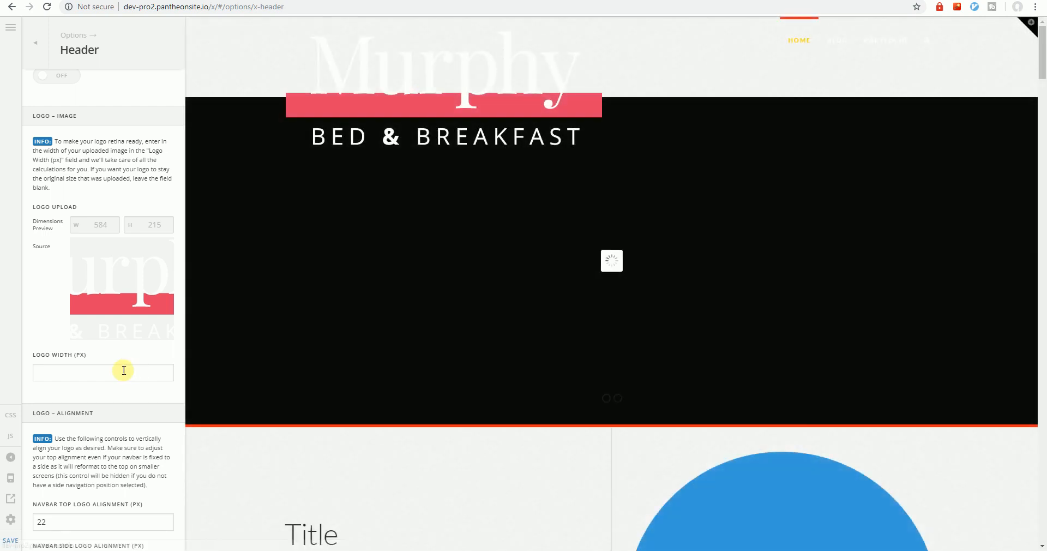
pyautogui.click(122, 372)
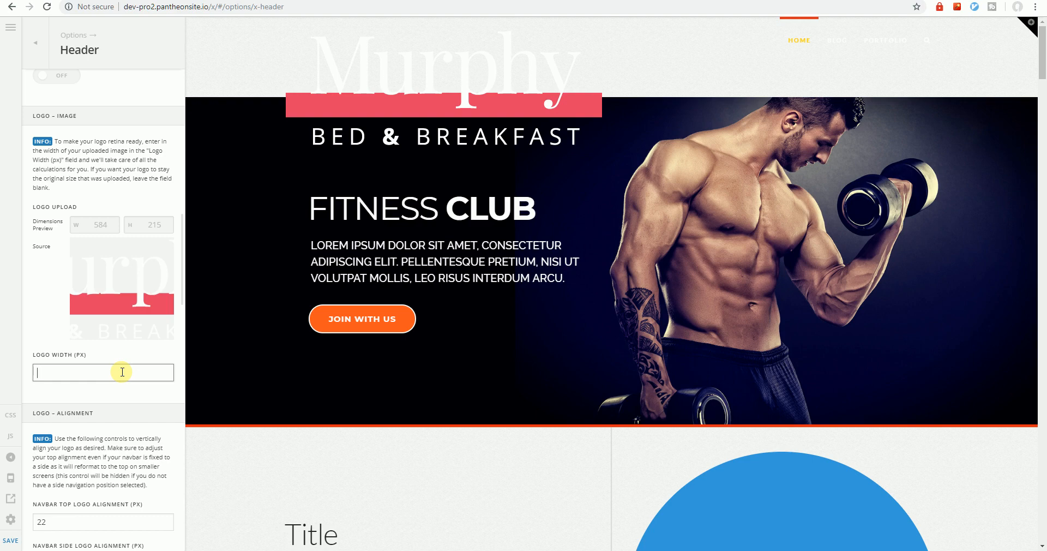
pyautogui.write('200')
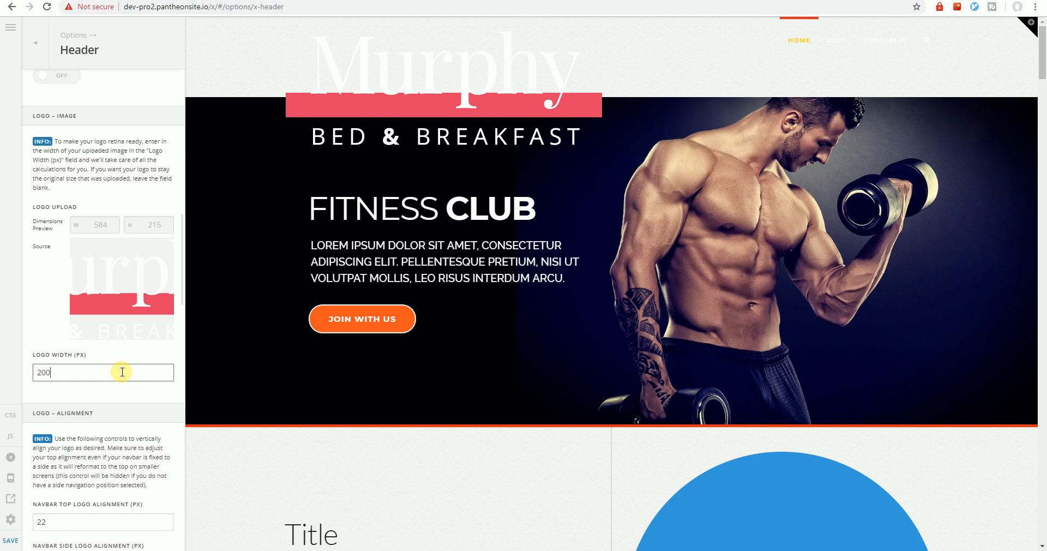